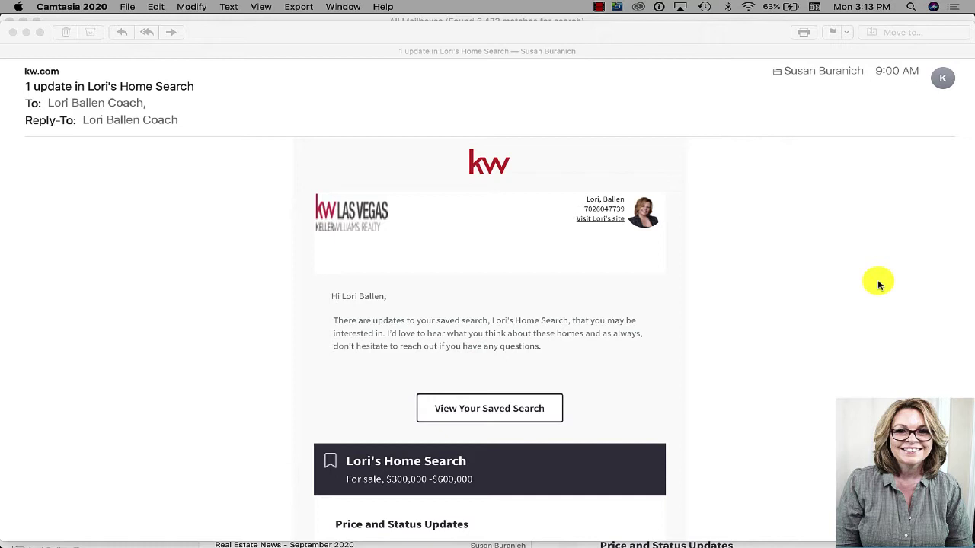
# Step: Read through the kw.com update email in Mail and return to its top
pyautogui.scroll(-2, 577, 438)
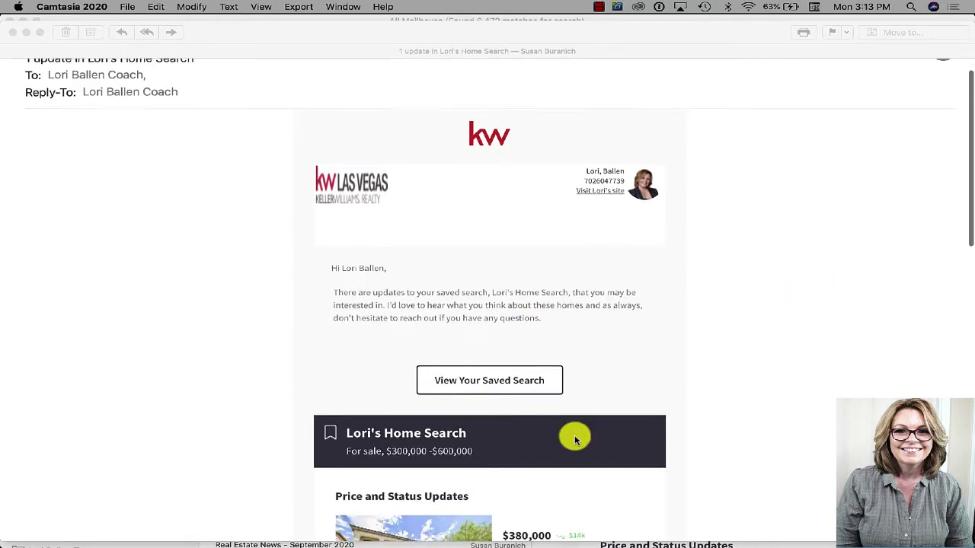
pyautogui.scroll(-5, 576, 440)
pyautogui.scroll(2, 576, 439)
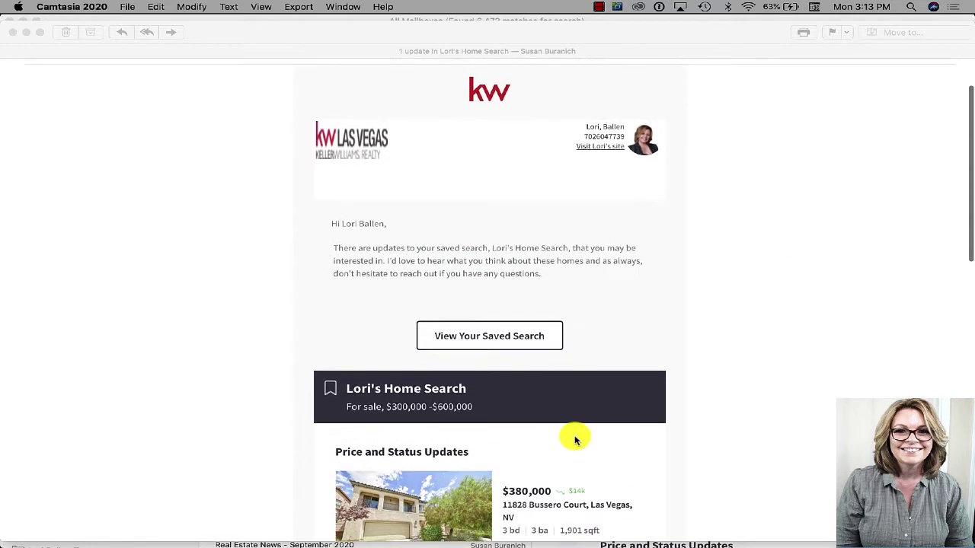
pyautogui.scroll(-8, 575, 439)
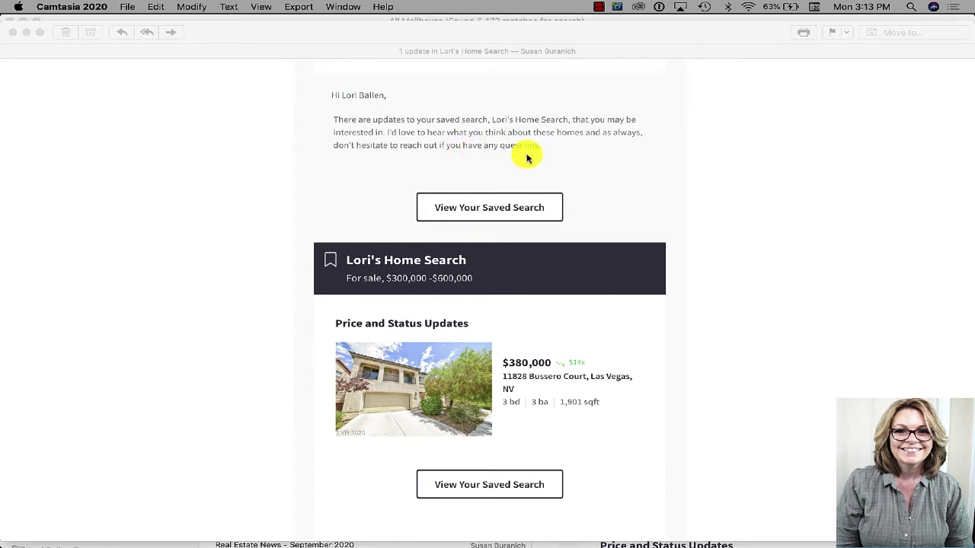
pyautogui.scroll(-3, 527, 157)
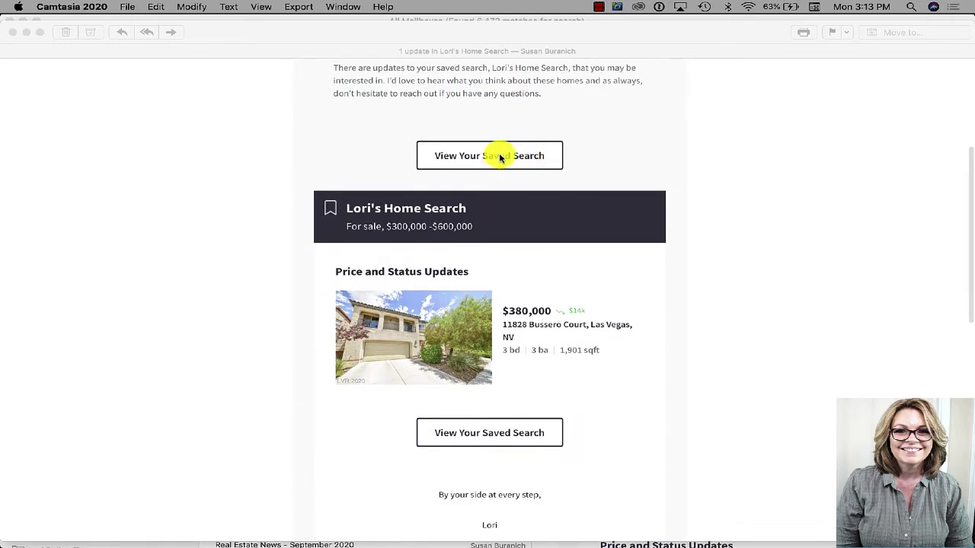
pyautogui.click(596, 148)
pyautogui.scroll(-5, 596, 146)
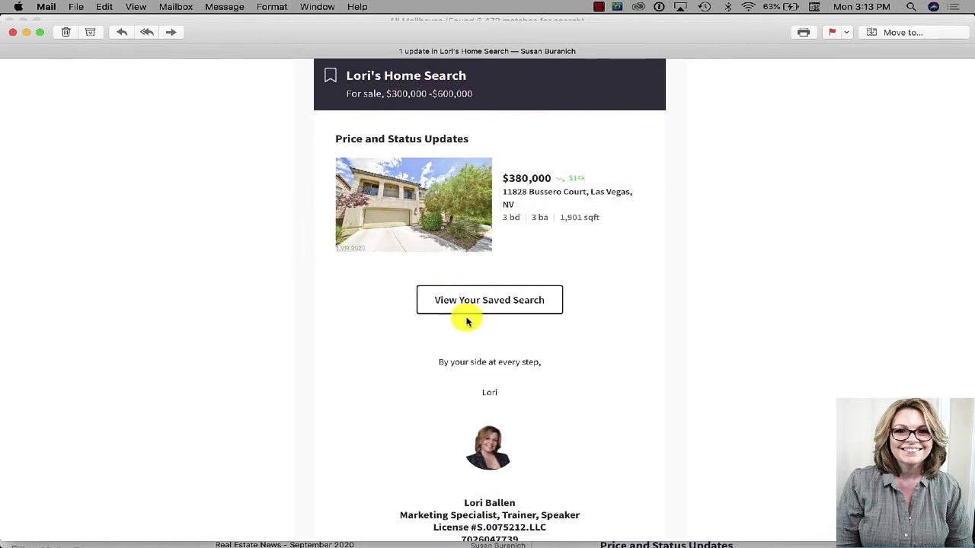
pyautogui.scroll(-4, 467, 320)
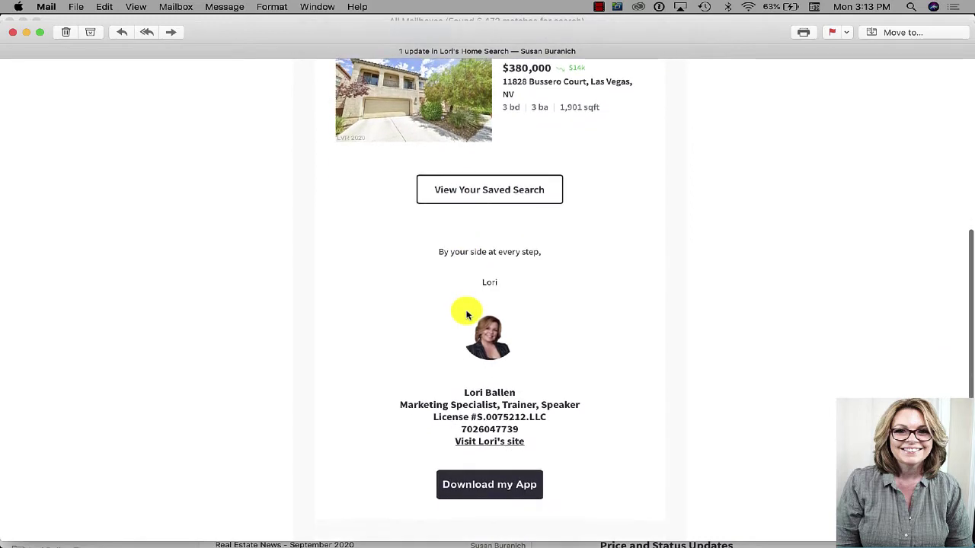
pyautogui.scroll(-4, 467, 314)
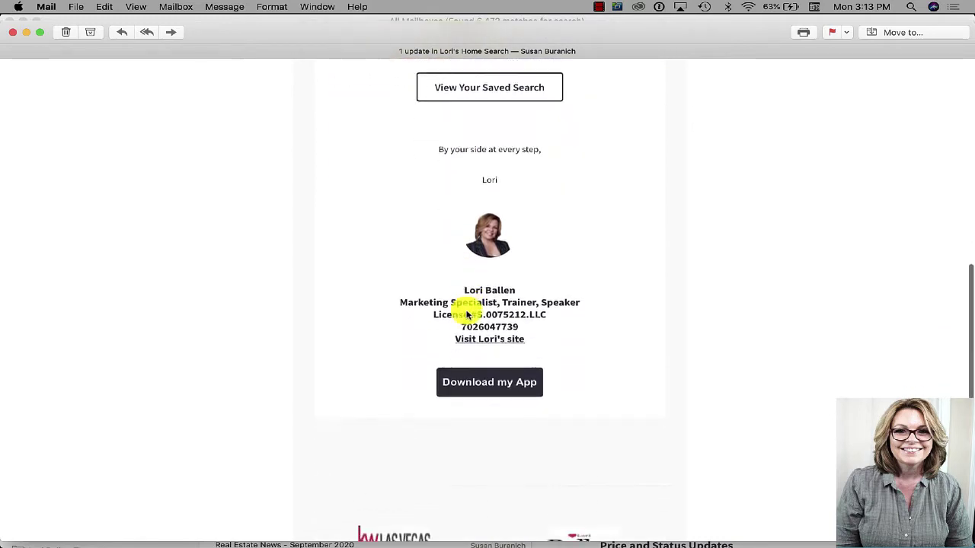
pyautogui.scroll(-4, 515, 398)
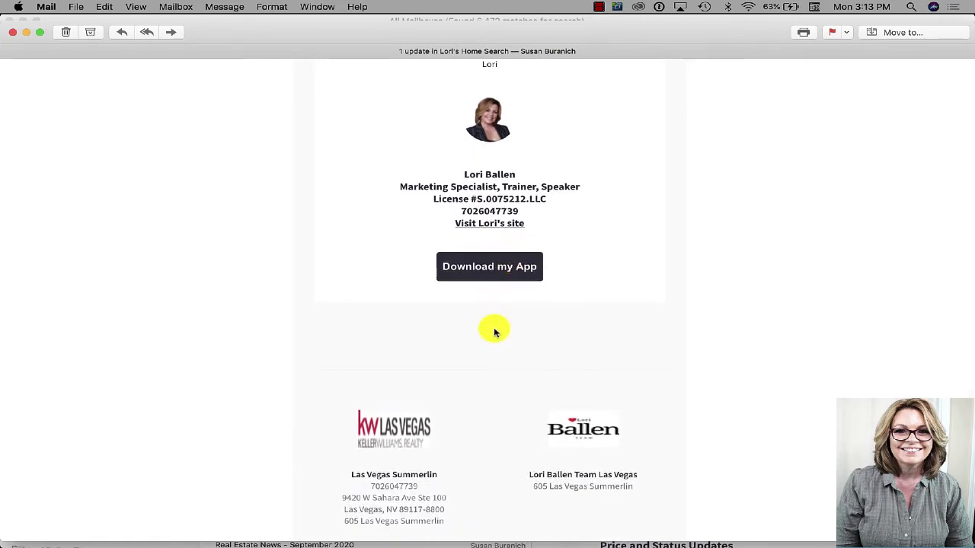
pyautogui.scroll(-3, 494, 332)
pyautogui.click(966, 211)
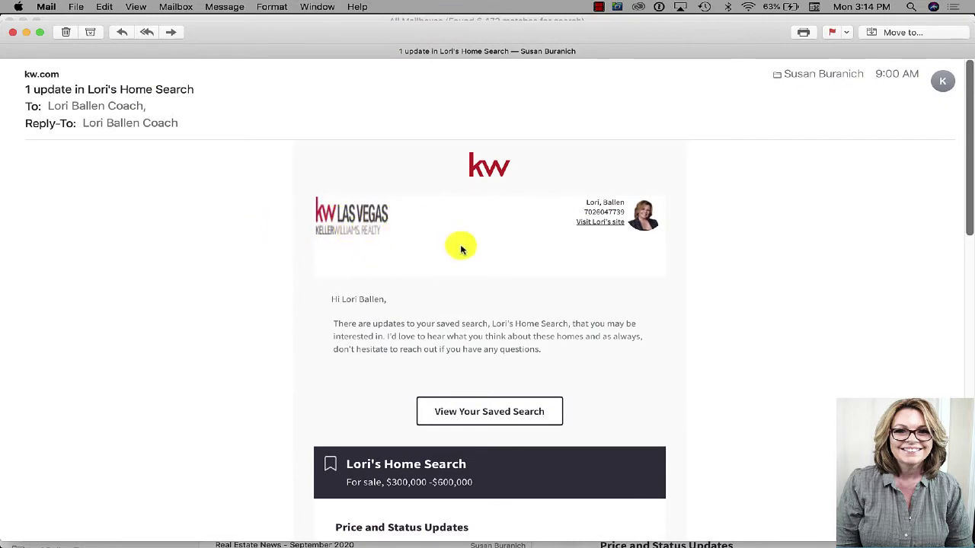
# Step: Check the sender's address options, then start a reply and discard the draft
pyautogui.scroll(-10, 794, 299)
pyautogui.scroll(10, 794, 299)
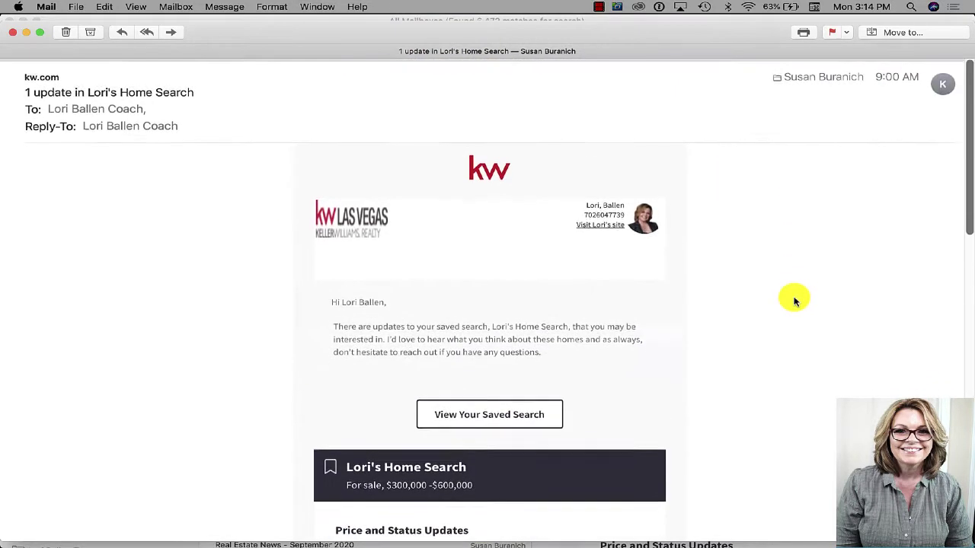
pyautogui.scroll(-2, 794, 298)
pyautogui.scroll(2, 794, 298)
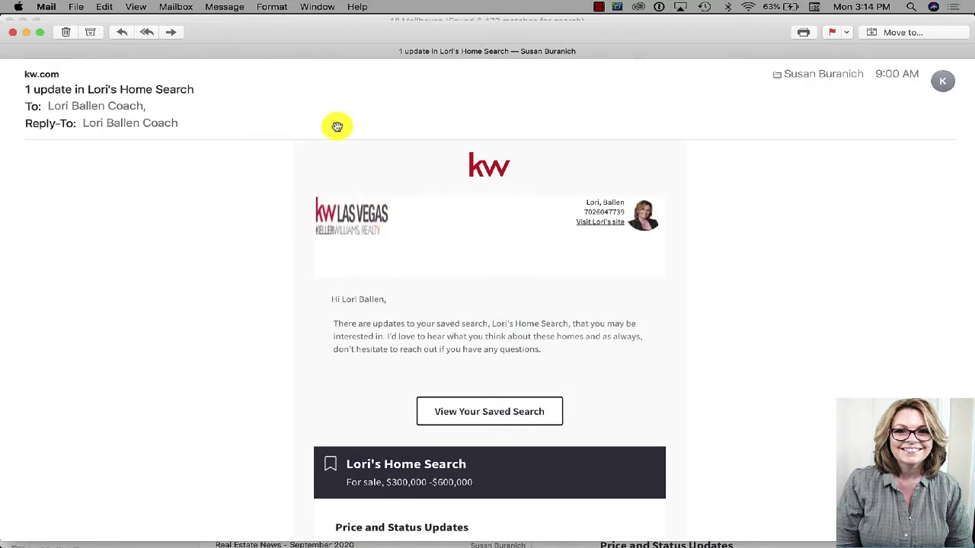
pyautogui.click(65, 75)
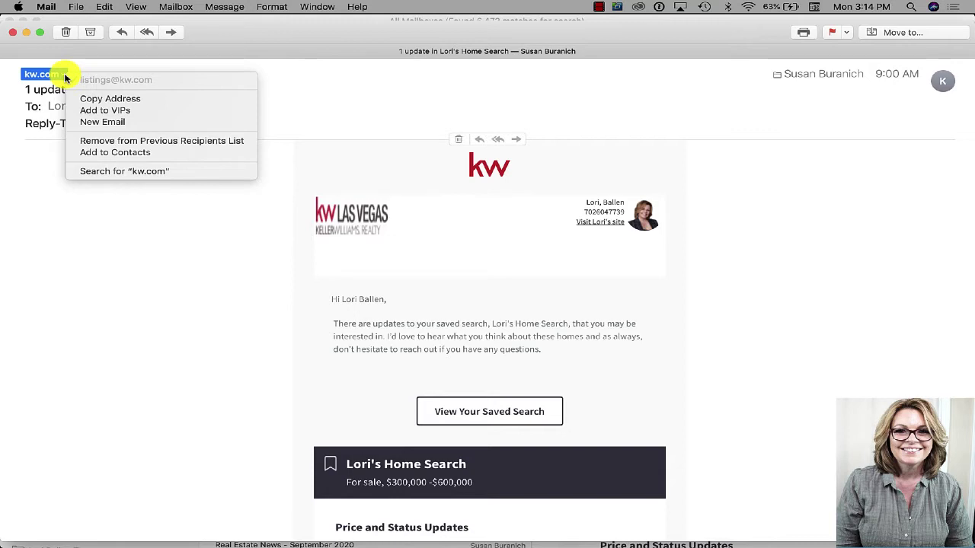
pyautogui.click(304, 80)
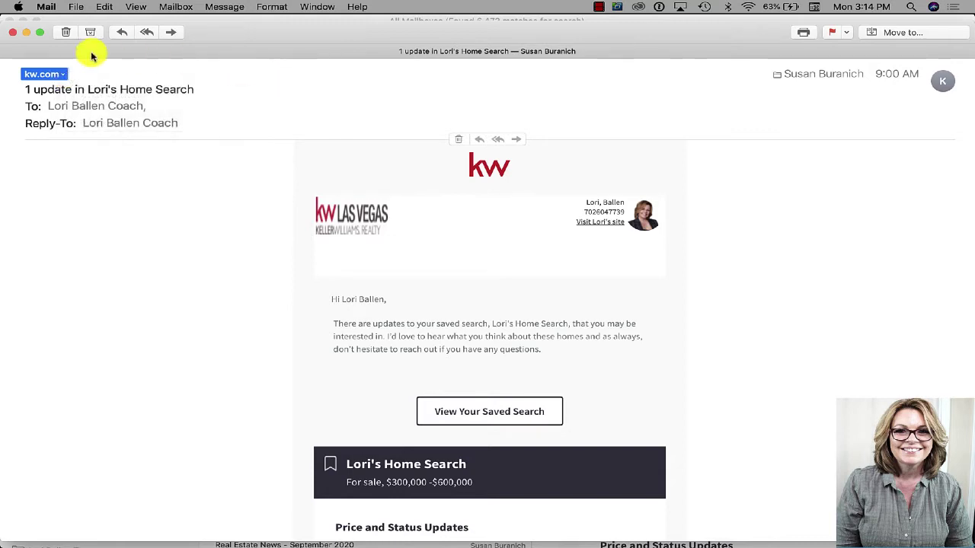
pyautogui.click(122, 33)
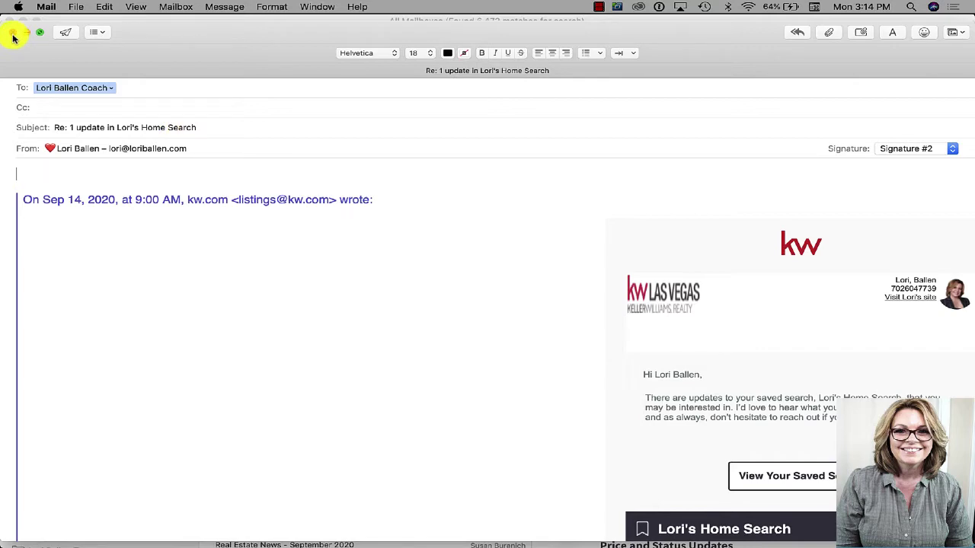
pyautogui.click(11, 34)
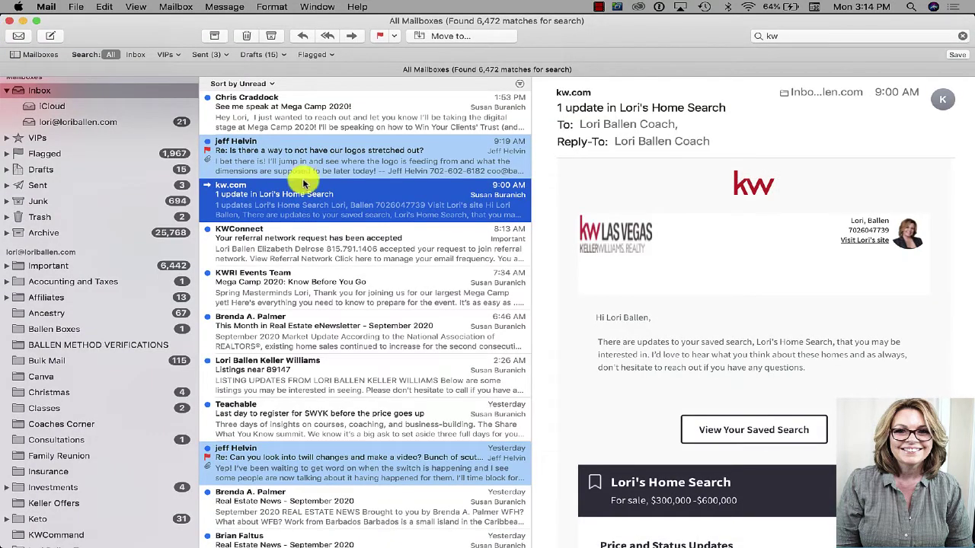
# Step: Switch to Chrome and bring up the KW Command home dashboard
pyautogui.click(290, 520)
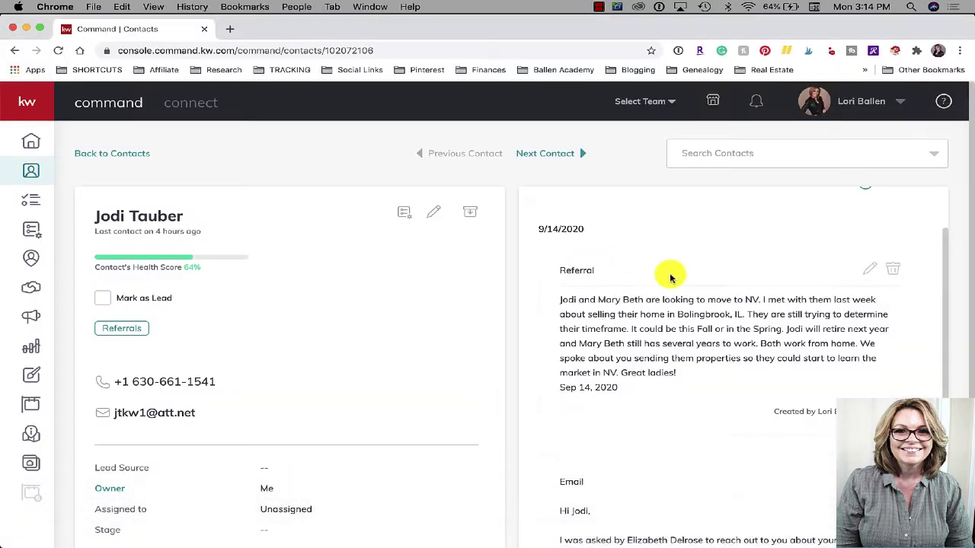
pyautogui.click(40, 143)
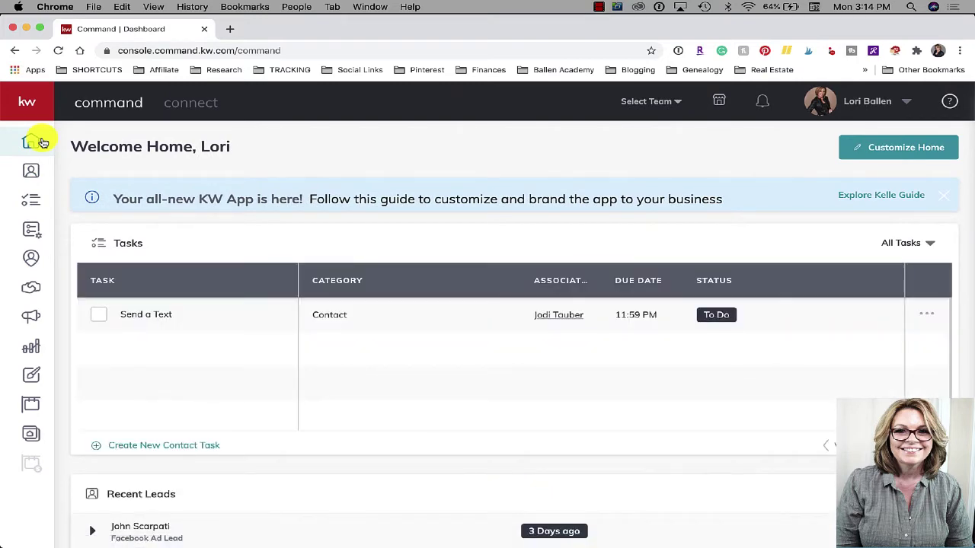
pyautogui.scroll(-2, 313, 409)
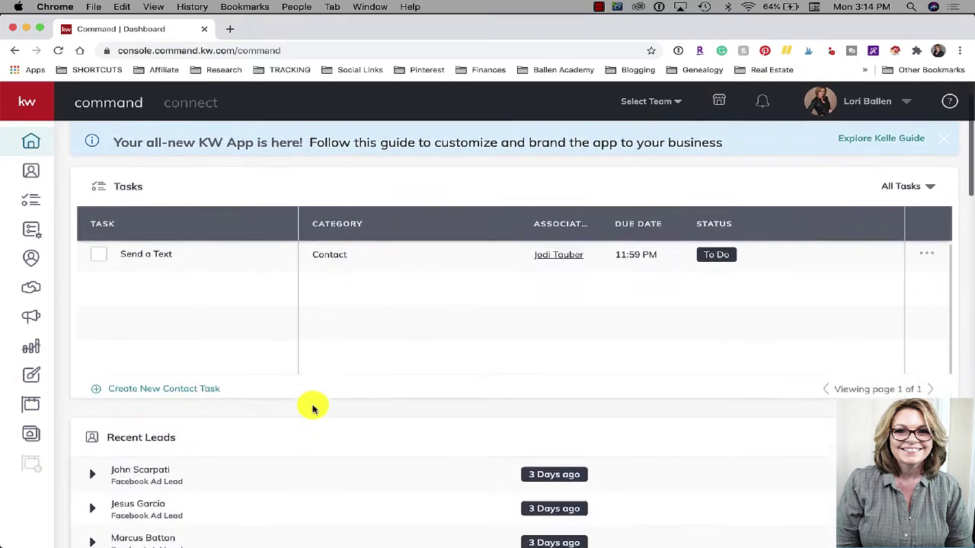
pyautogui.scroll(-4, 313, 409)
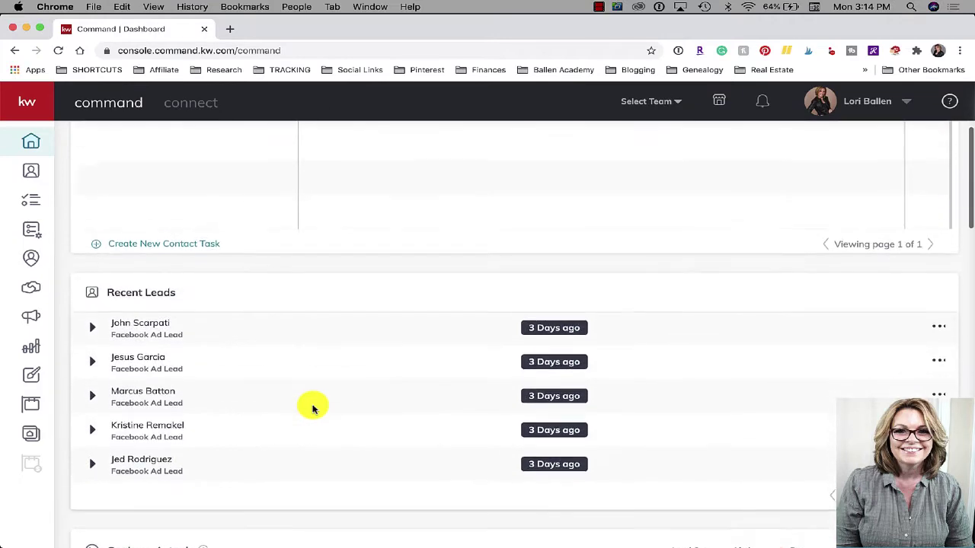
pyautogui.scroll(-1, 313, 409)
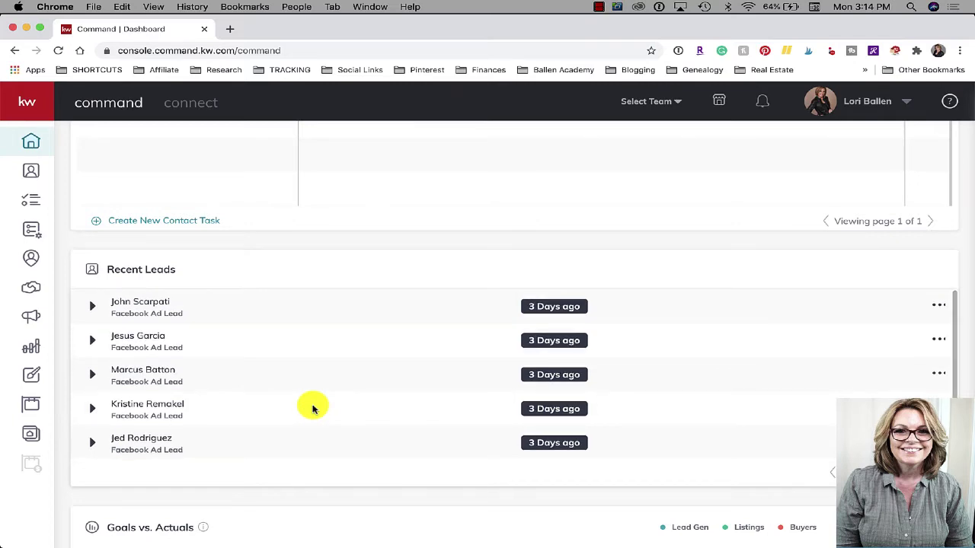
pyautogui.scroll(5, 312, 409)
# Step: Make the agent's own team the active team and review the dashboard
pyautogui.click(657, 101)
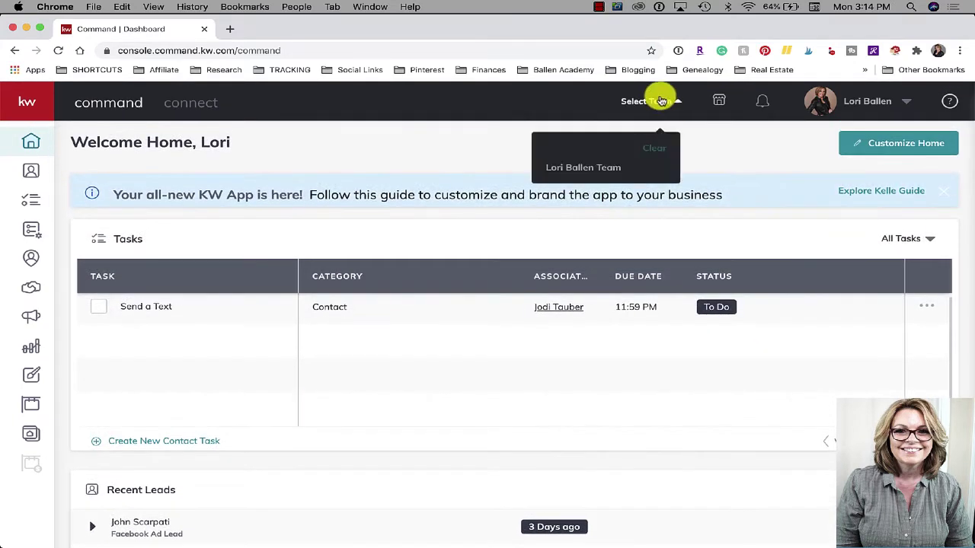
pyautogui.click(604, 168)
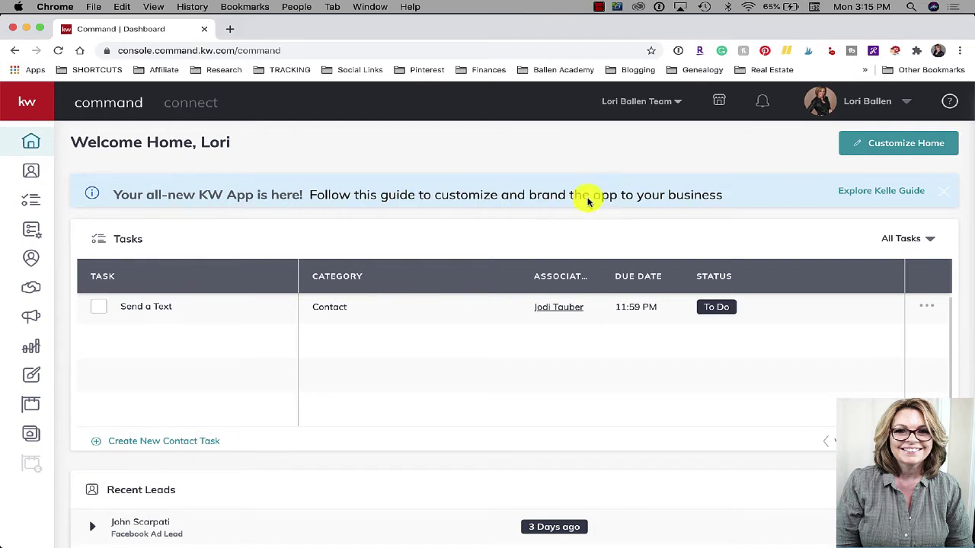
pyautogui.scroll(-1, 569, 373)
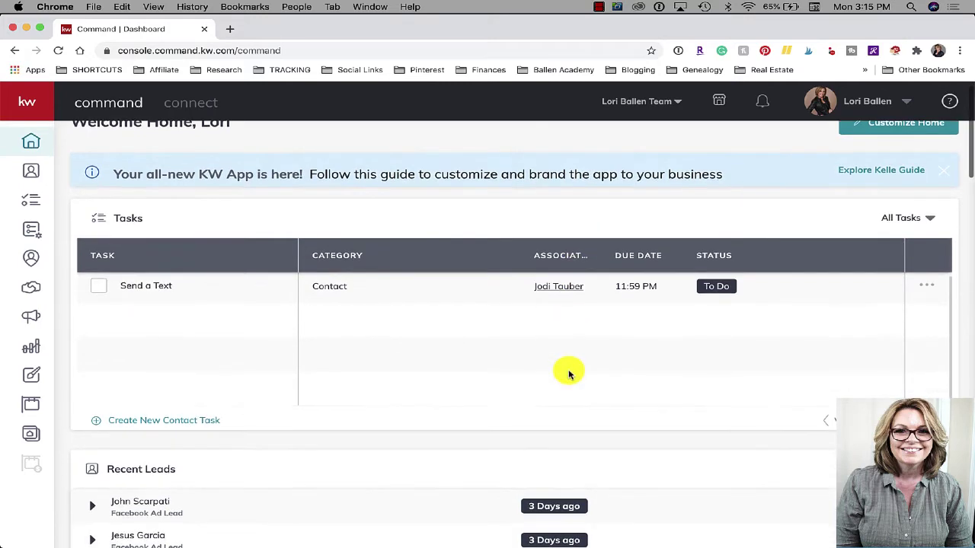
pyautogui.scroll(-1, 570, 373)
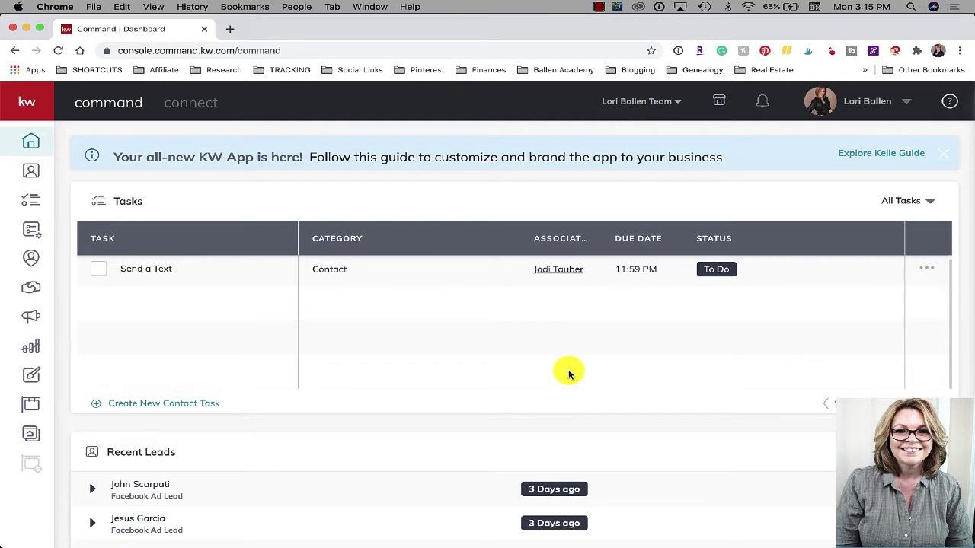
pyautogui.scroll(-2, 543, 291)
pyautogui.scroll(1, 543, 292)
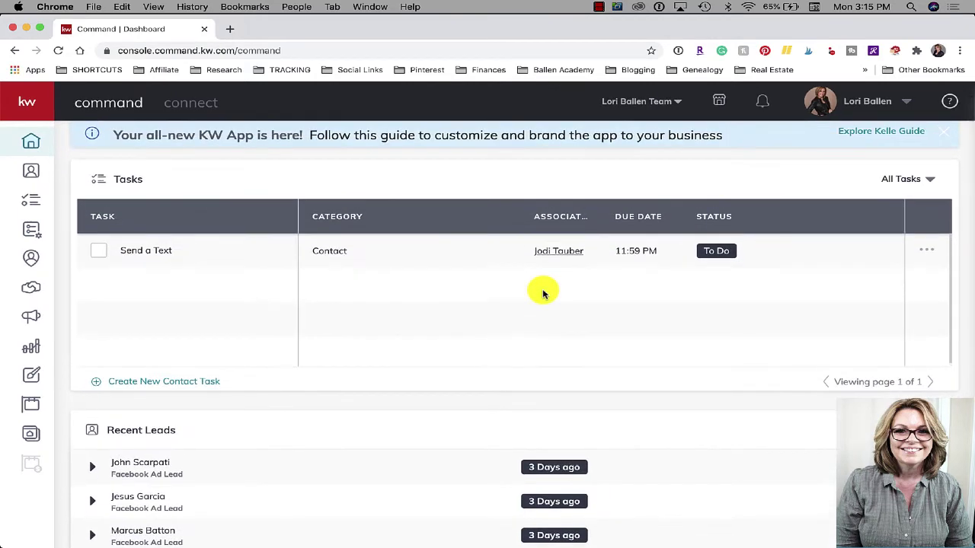
# Step: Search the contacts for the client's name and open their detail record
pyautogui.click(32, 172)
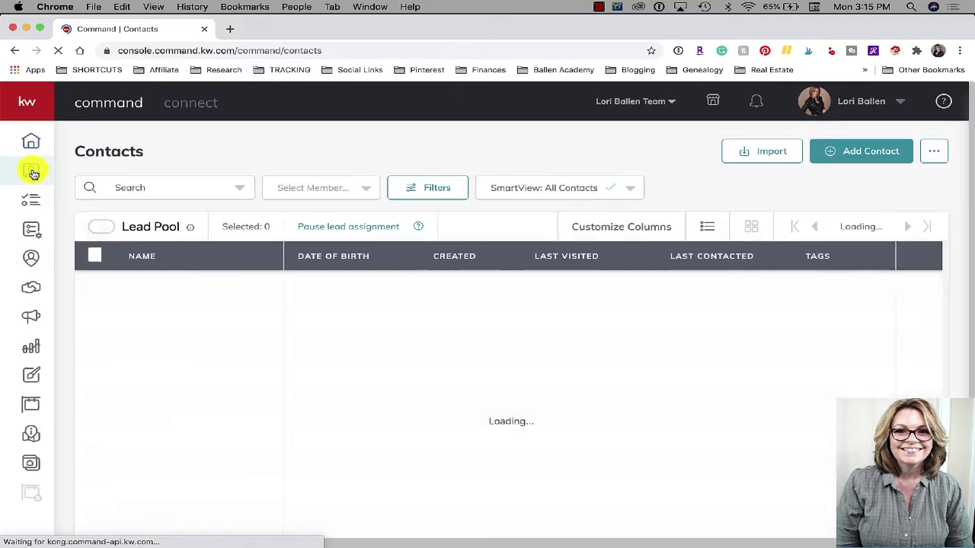
pyautogui.click(182, 191)
pyautogui.write('lori')
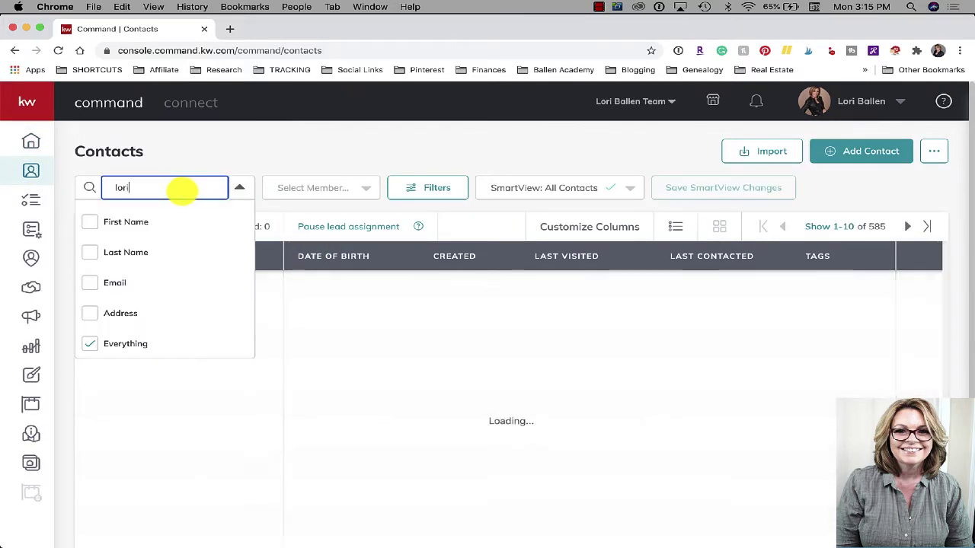
pyautogui.write(' ballen')
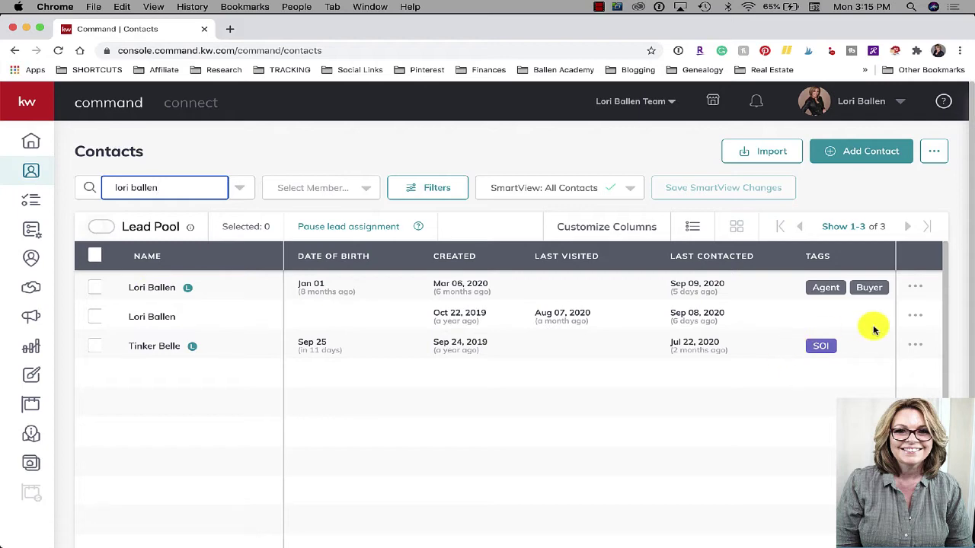
pyautogui.click(148, 287)
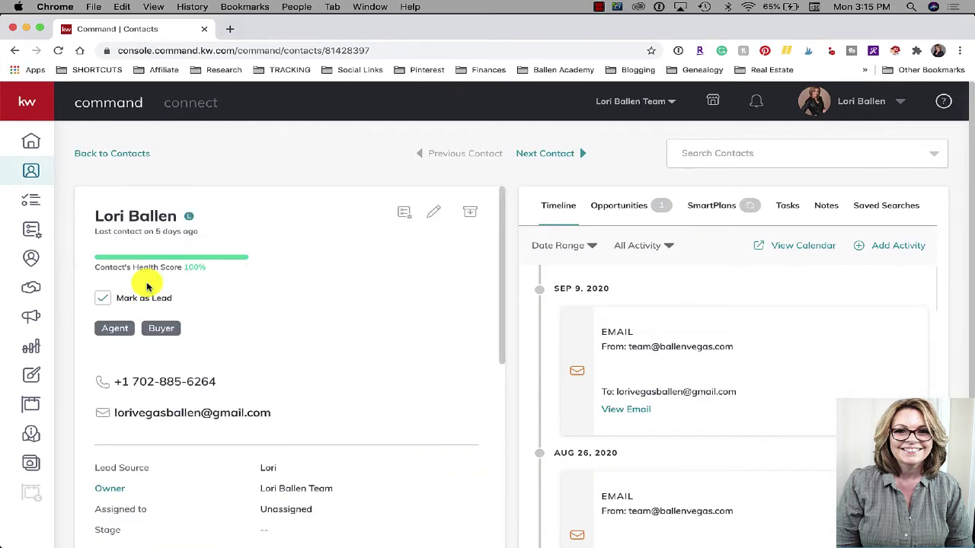
pyautogui.click(14, 50)
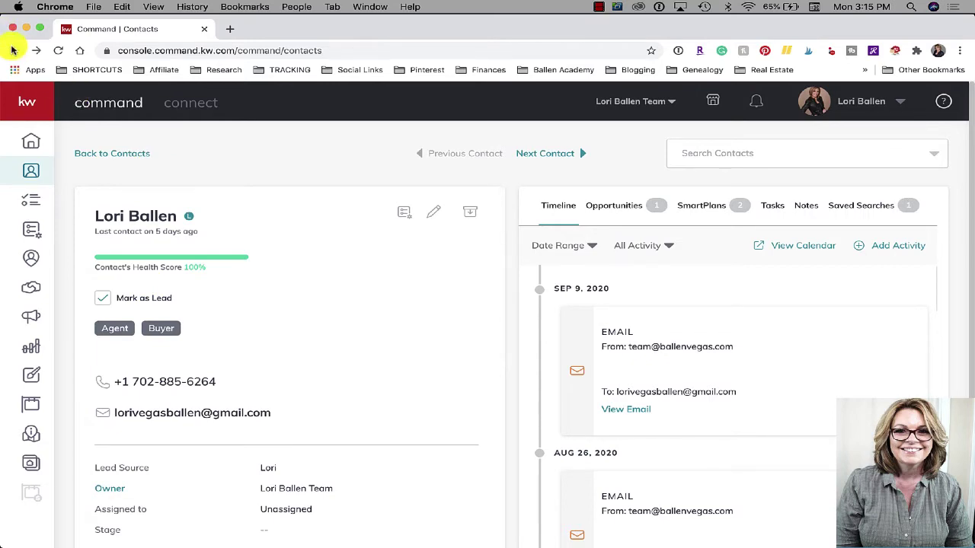
pyautogui.click(157, 317)
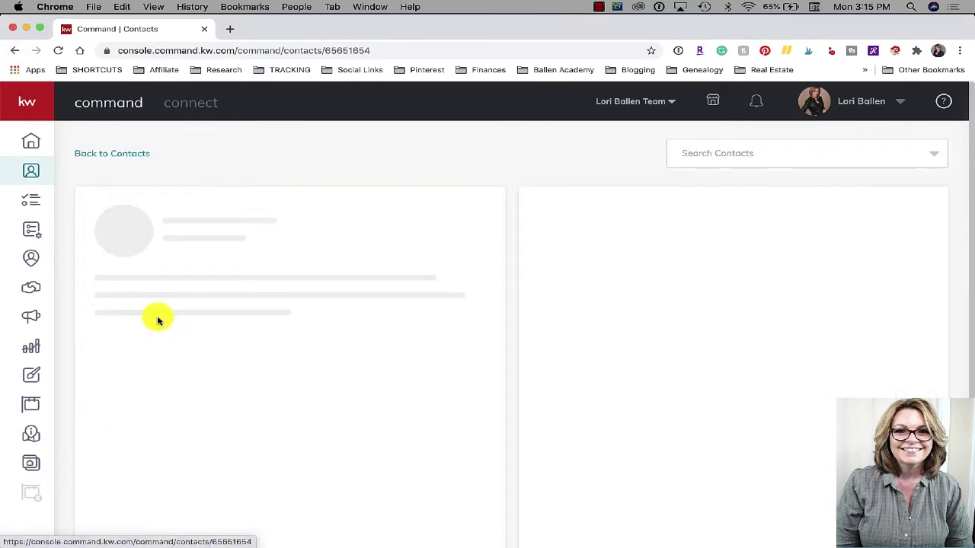
# Step: Review the contact's Timeline, then show the existing $300,000–$600,000, 4+ beds saved search
pyautogui.scroll(-2, 158, 320)
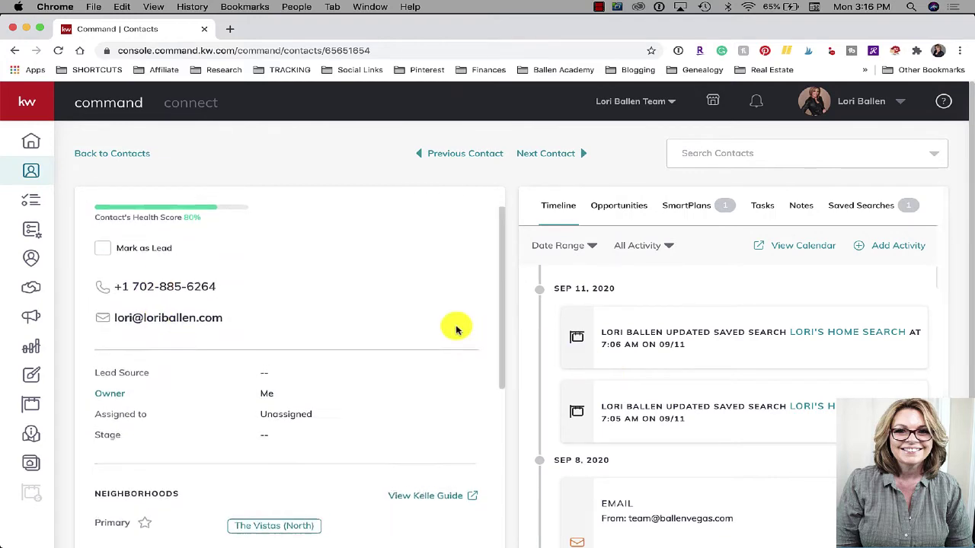
pyautogui.scroll(2, 455, 327)
pyautogui.scroll(-3, 456, 329)
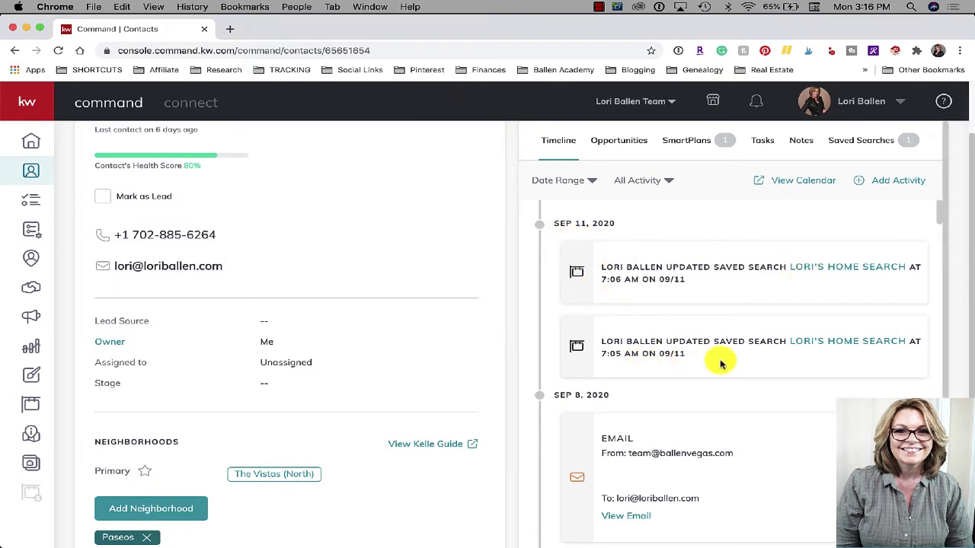
pyautogui.scroll(-1, 720, 362)
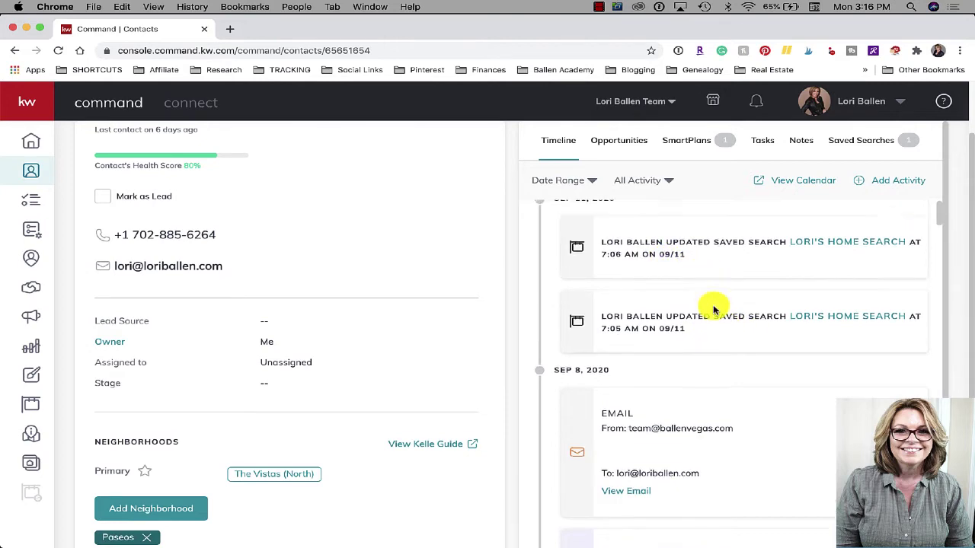
pyautogui.scroll(2, 719, 310)
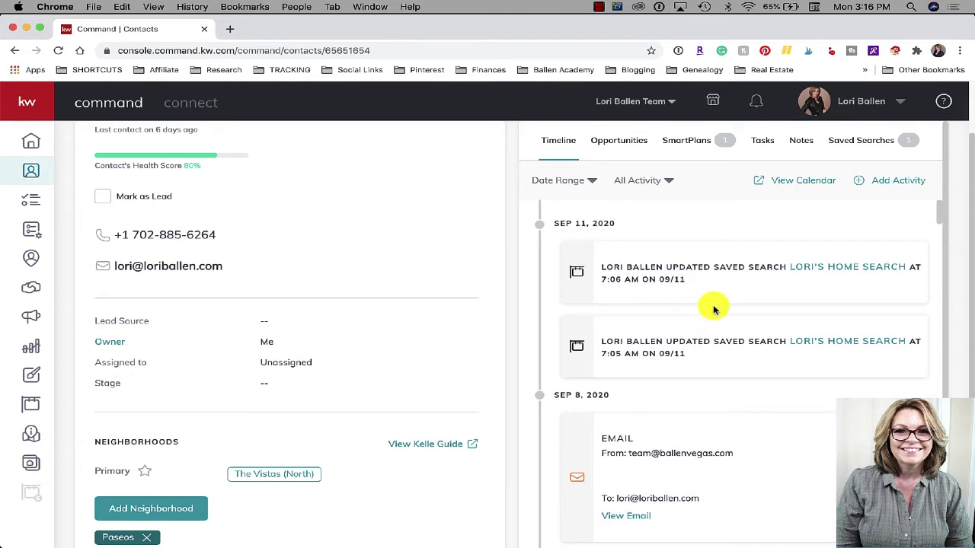
pyautogui.scroll(-2, 715, 310)
pyautogui.scroll(2, 714, 310)
pyautogui.scroll(-5, 714, 310)
pyautogui.scroll(-2, 715, 310)
pyautogui.scroll(7, 714, 310)
pyautogui.scroll(-1, 714, 310)
pyautogui.scroll(1, 715, 310)
pyautogui.scroll(2, 714, 310)
pyautogui.scroll(-1, 766, 276)
pyautogui.scroll(1, 766, 277)
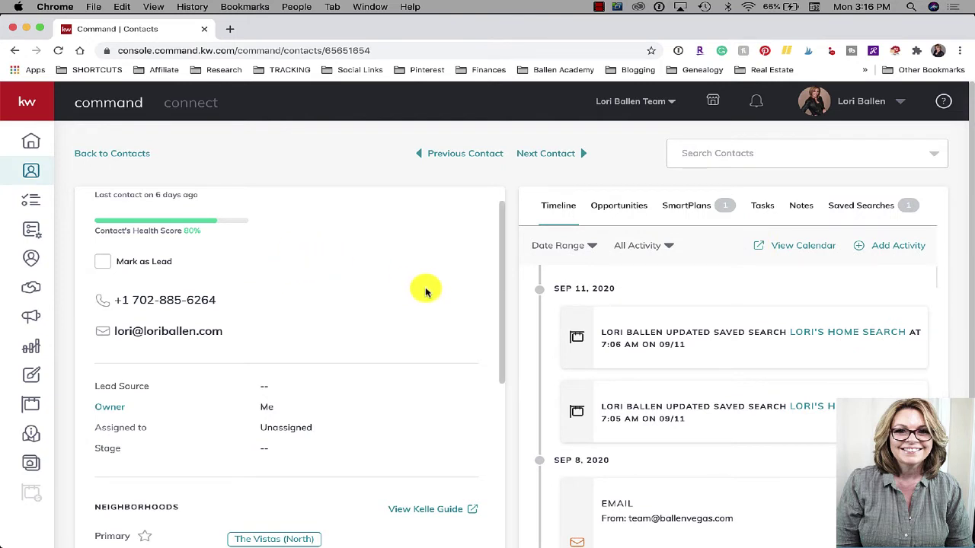
pyautogui.click(861, 211)
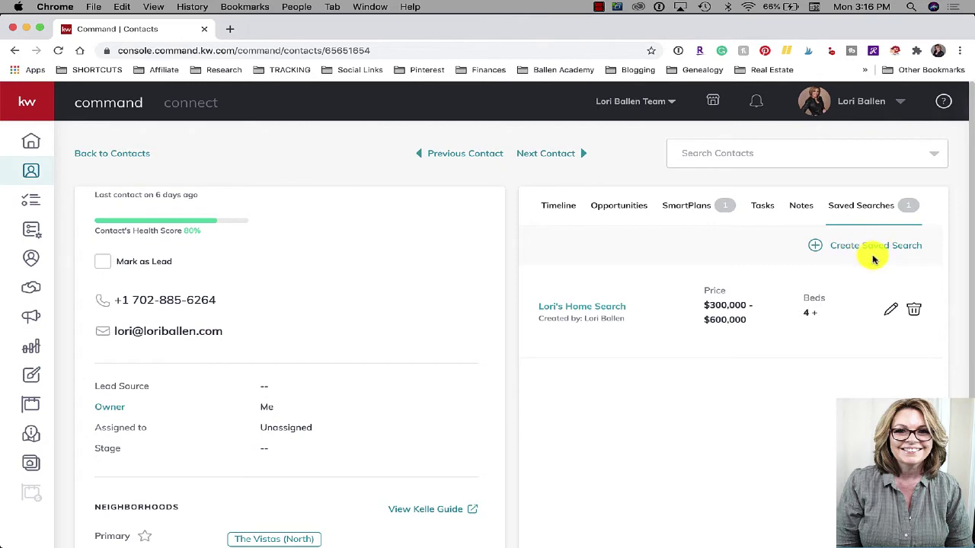
# Step: Start a new saved search searching by Neighborhood and show the Las Vegas map
pyautogui.click(818, 250)
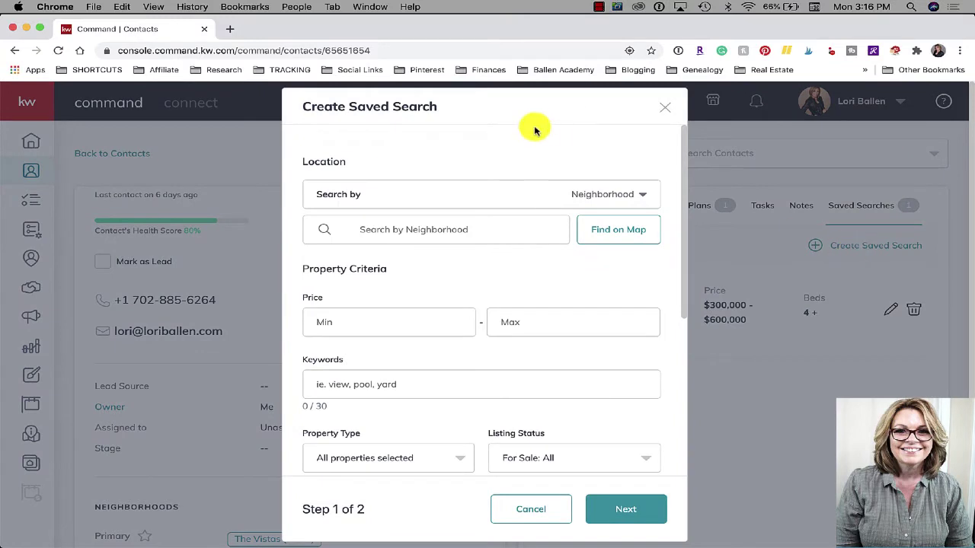
pyautogui.scroll(-1, 393, 191)
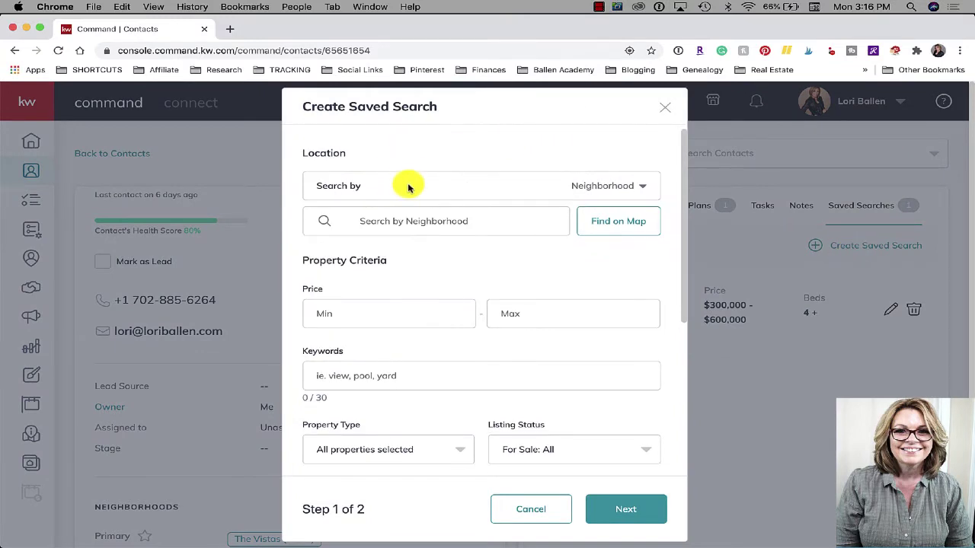
pyautogui.click(587, 190)
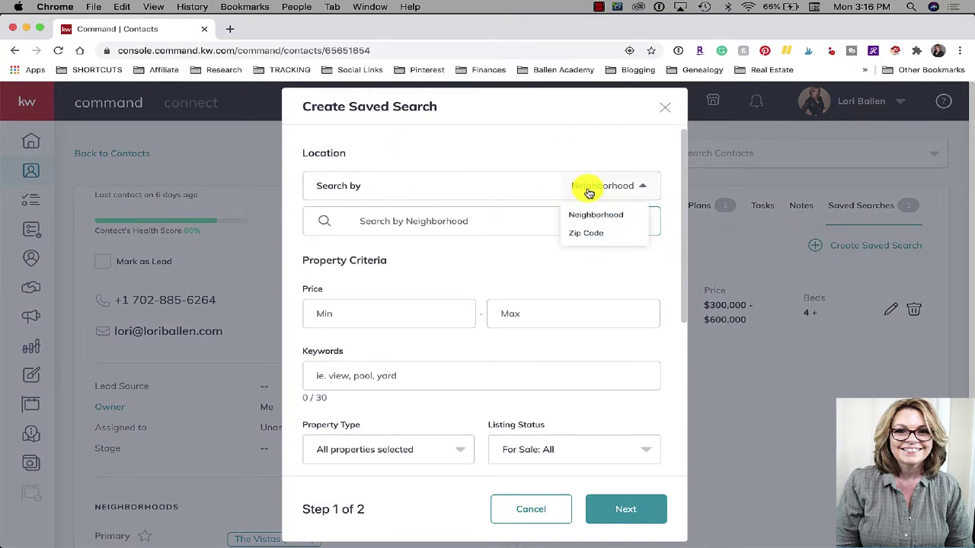
pyautogui.click(591, 218)
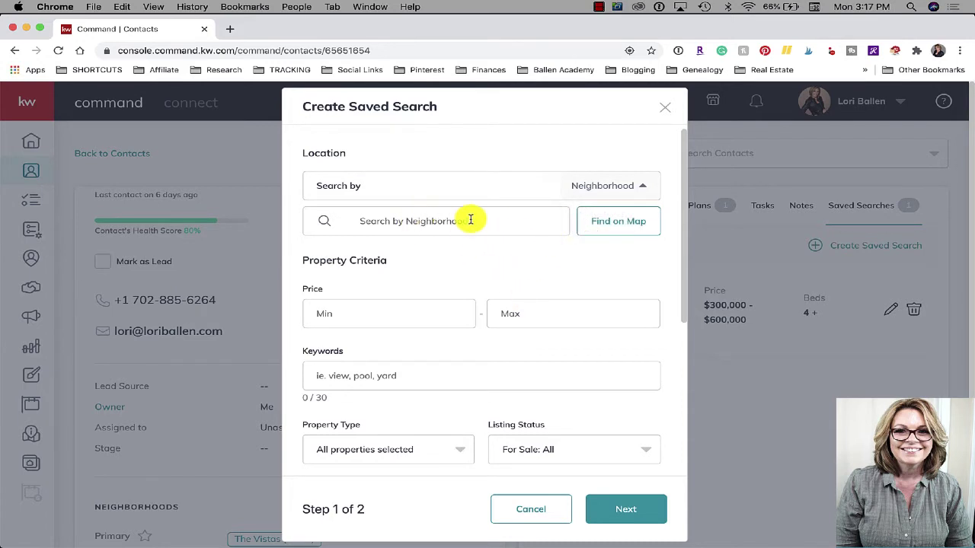
pyautogui.click(614, 227)
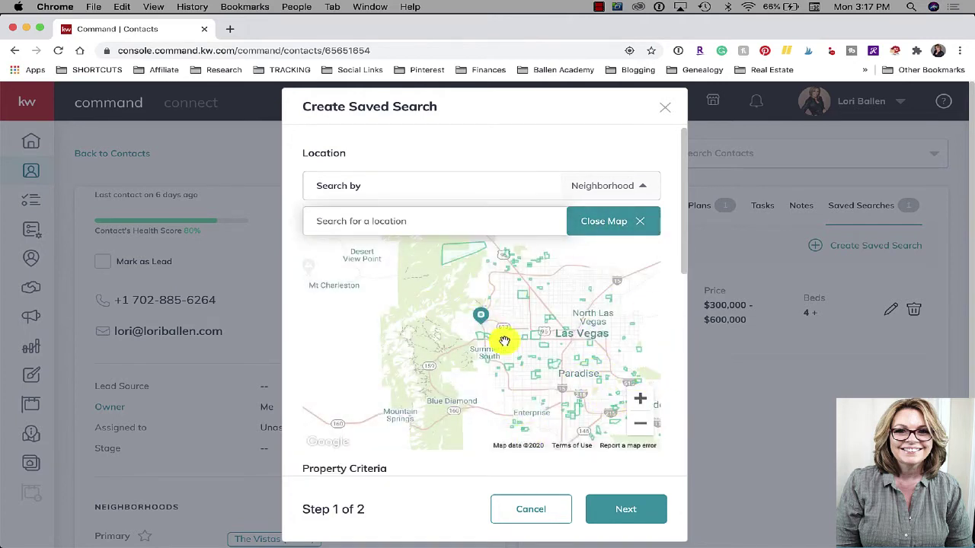
# Step: Pan west and zoom in two levels until Summerlin's neighborhood outlines fill the map
pyautogui.moveTo(514, 318); pyautogui.dragTo(435, 305)
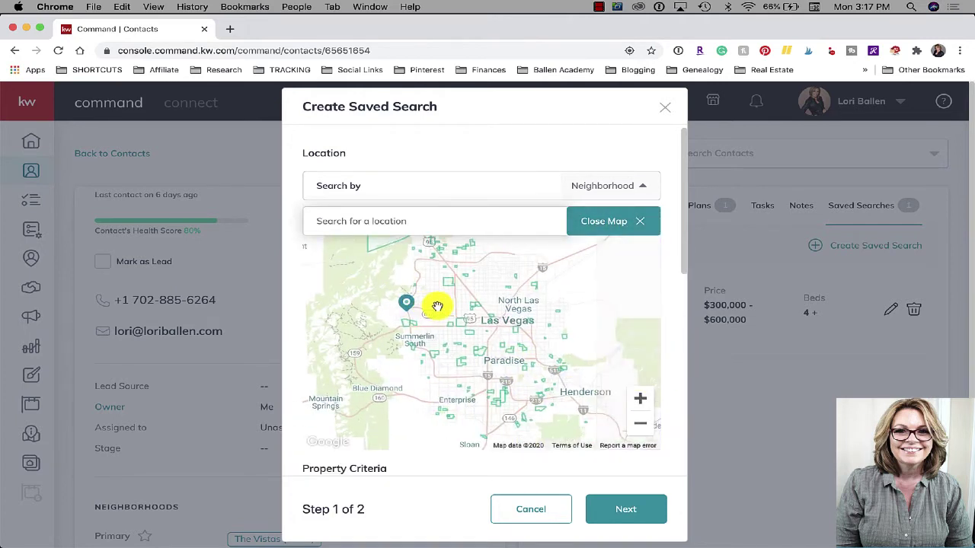
pyautogui.click(641, 398)
pyautogui.moveTo(505, 311); pyautogui.dragTo(571, 320)
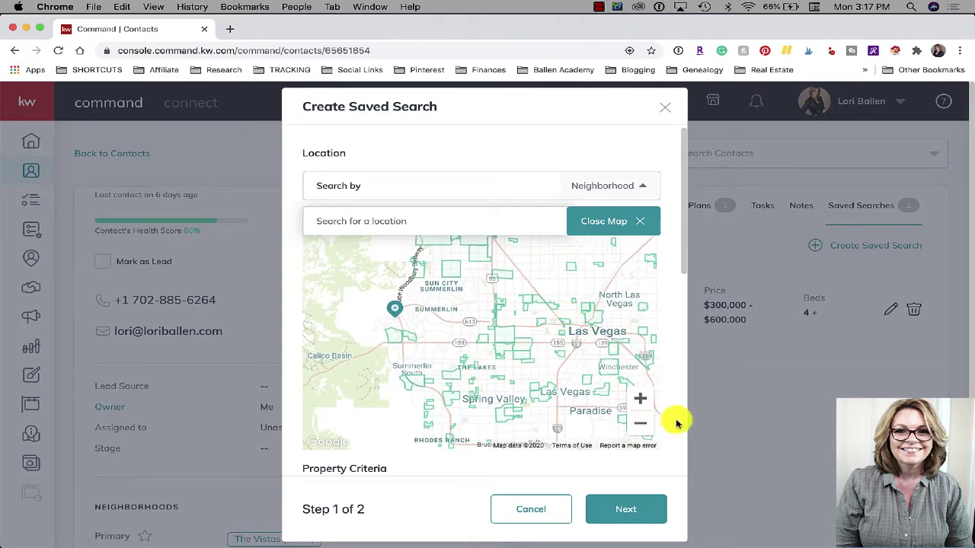
pyautogui.click(643, 405)
pyautogui.moveTo(500, 354); pyautogui.dragTo(592, 413)
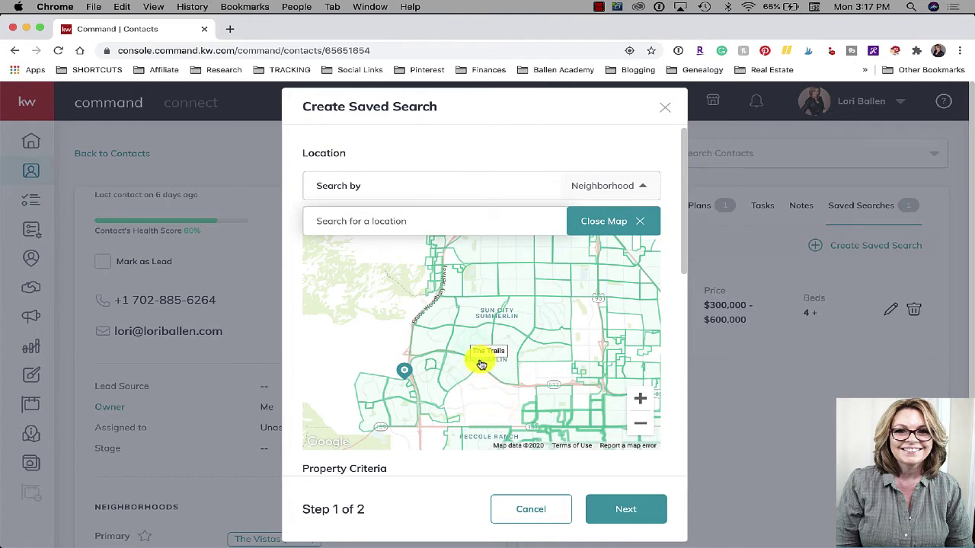
pyautogui.scroll(-2, 508, 374)
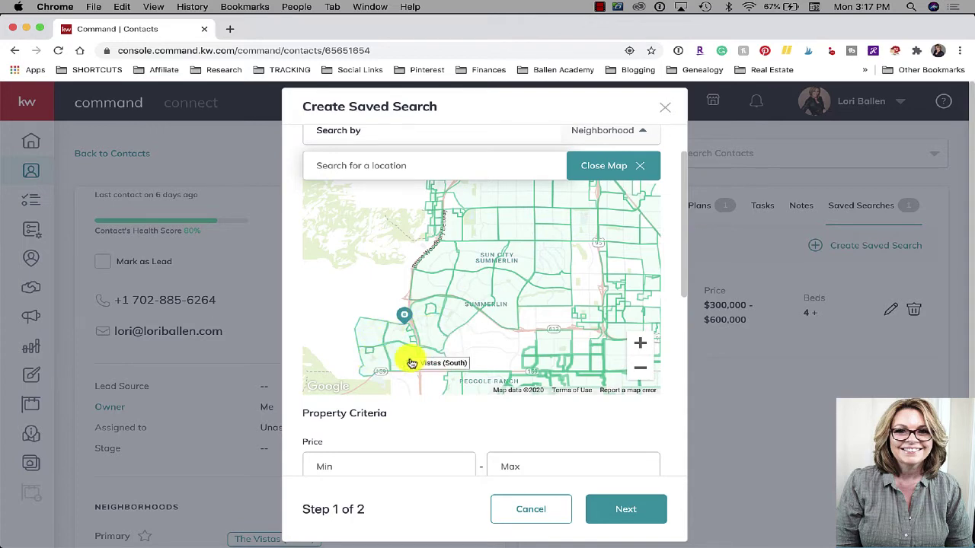
pyautogui.scroll(-2, 409, 363)
pyautogui.scroll(2, 518, 213)
pyautogui.scroll(2, 435, 256)
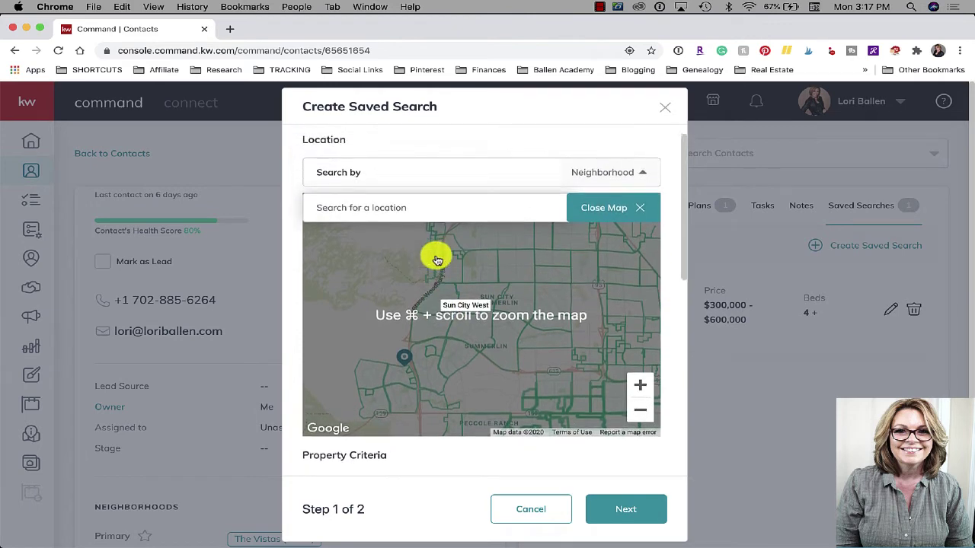
pyautogui.scroll(-4, 435, 255)
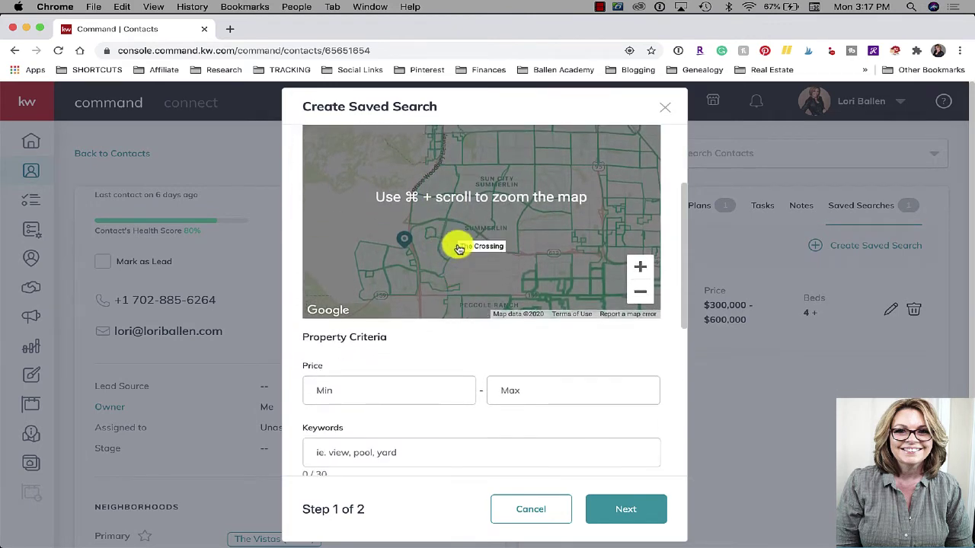
# Step: Select The Crossing, The Arbors, Manorwood, The Vistas (South/North), Paseos and Paseos II
pyautogui.click(456, 241)
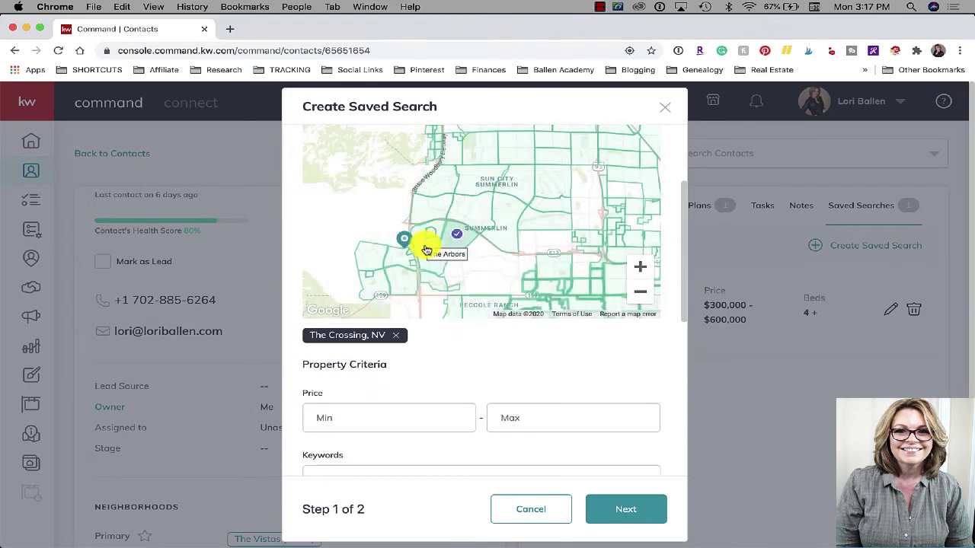
pyautogui.click(426, 253)
pyautogui.click(432, 282)
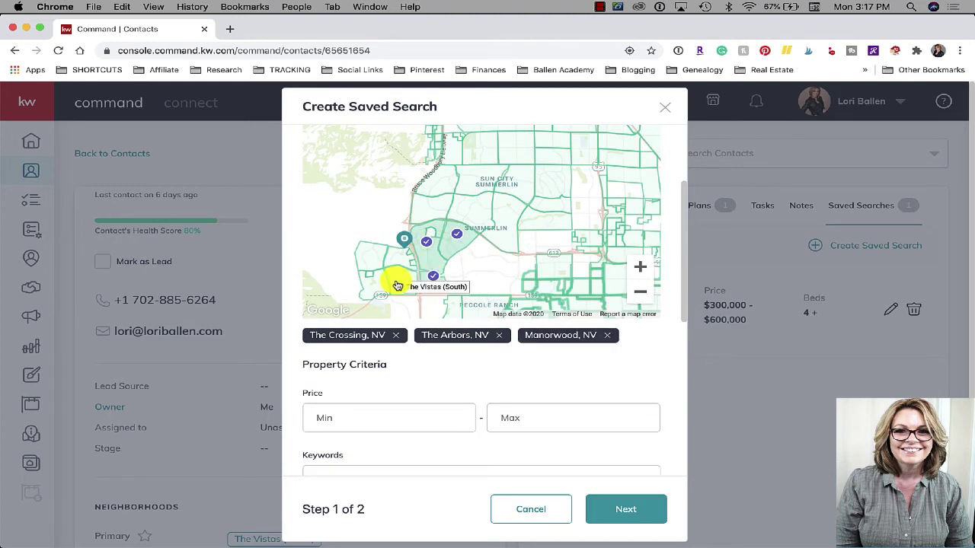
pyautogui.click(393, 284)
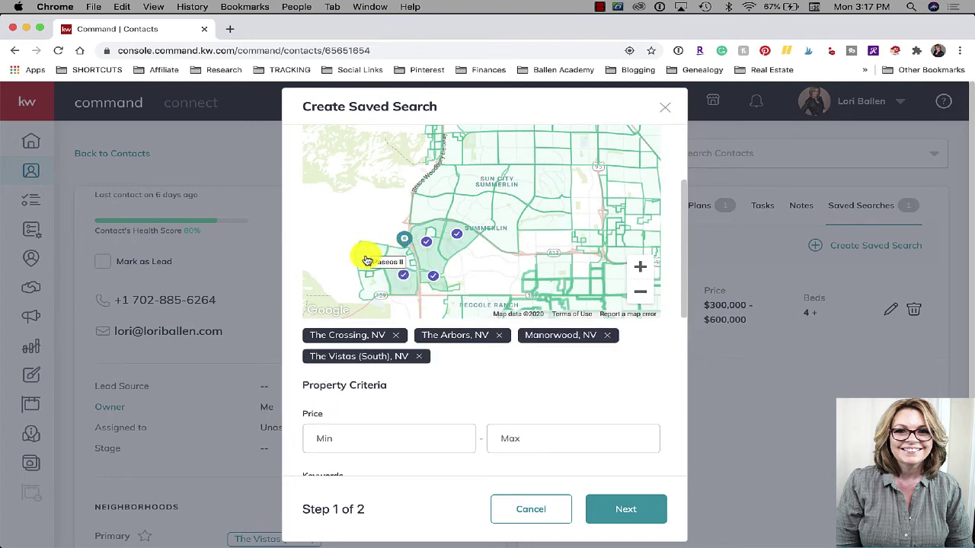
pyautogui.click(365, 257)
pyautogui.click(365, 282)
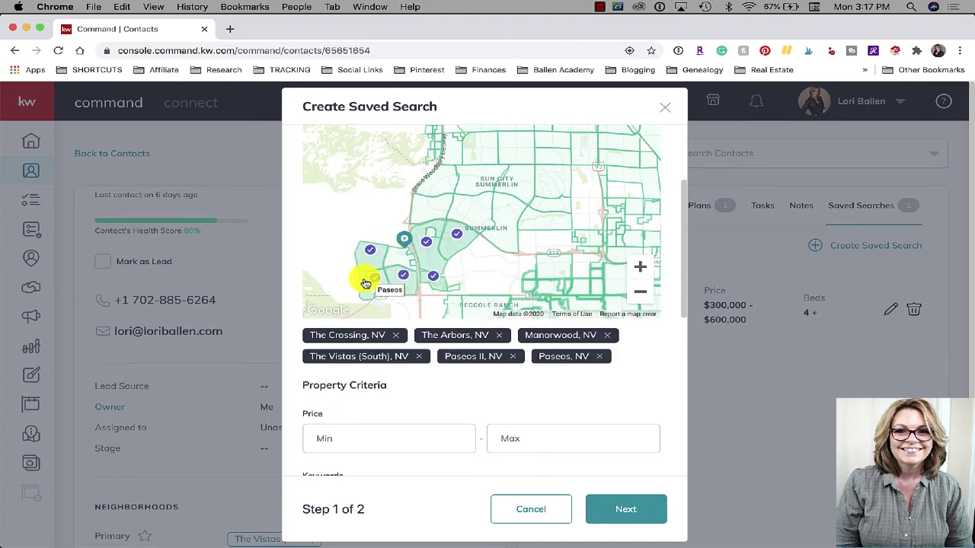
pyautogui.click(400, 257)
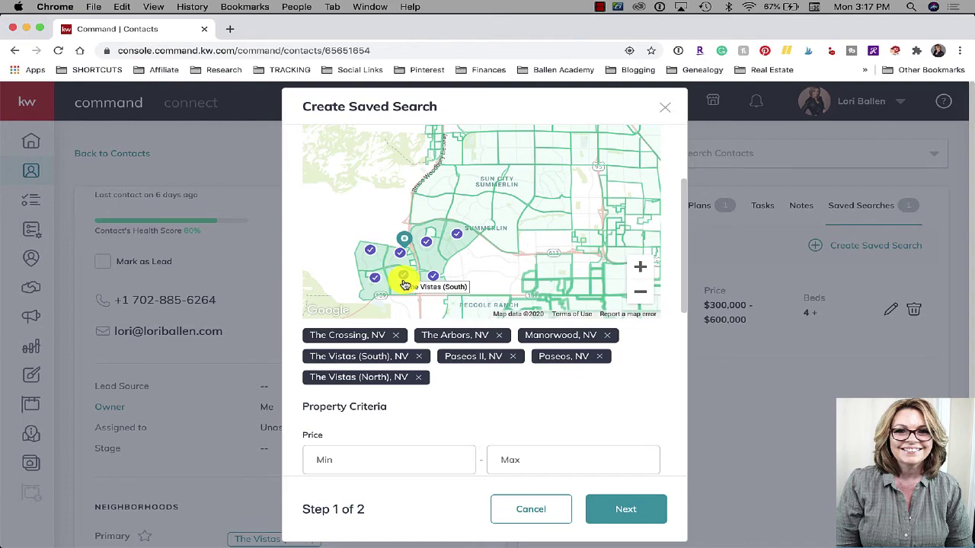
# Step: Add Sun City, Sun City East, Sun City West, The Trails, The Hills and Anasazi
pyautogui.scroll(-1, 405, 285)
pyautogui.scroll(3, 405, 285)
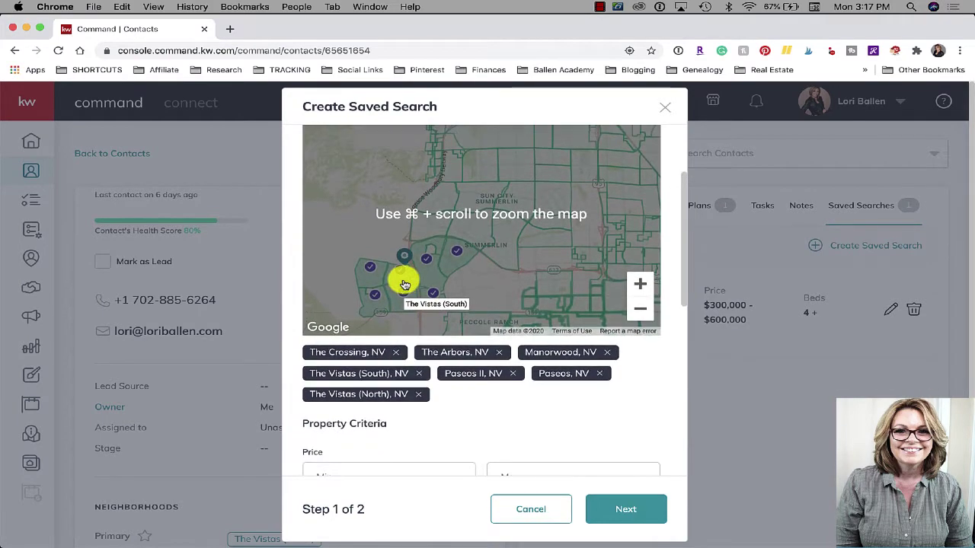
pyautogui.scroll(-1, 421, 279)
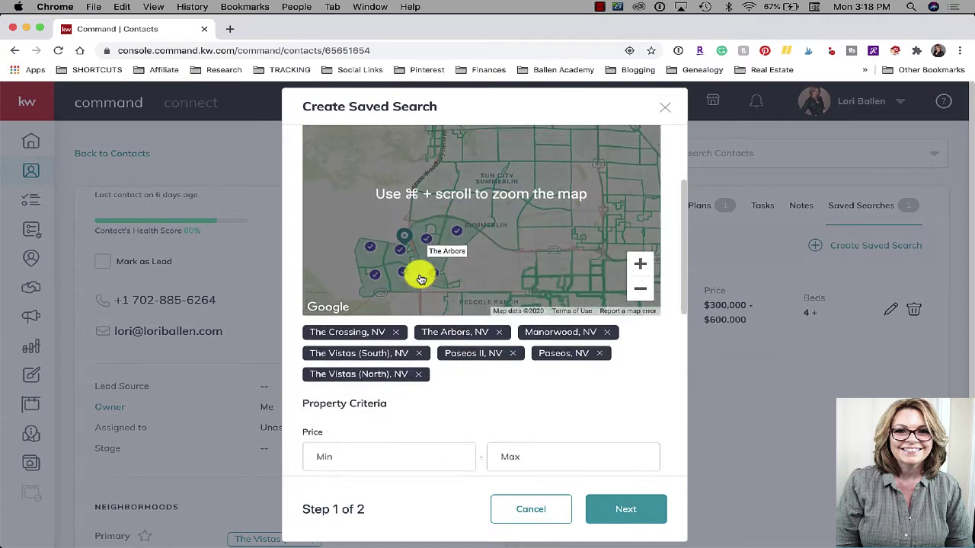
pyautogui.scroll(-2, 421, 279)
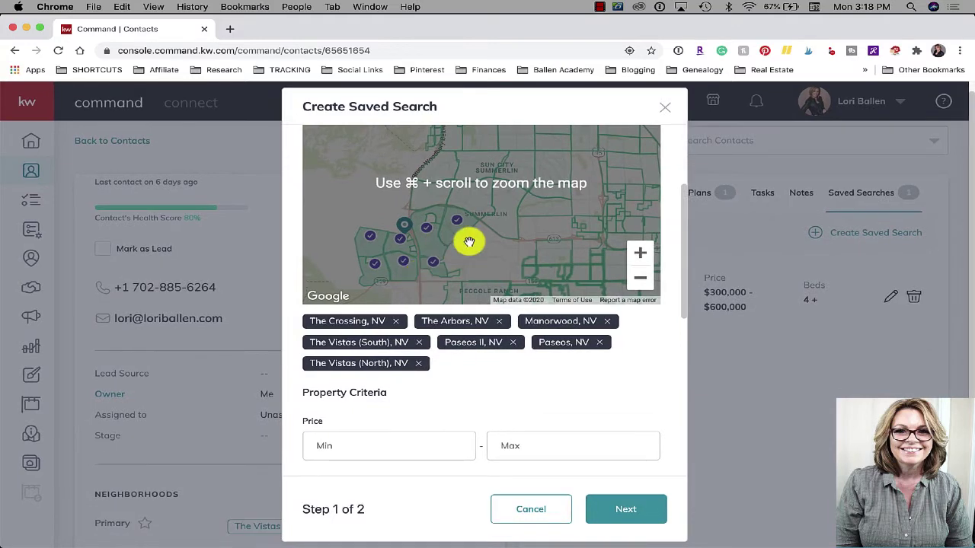
pyautogui.scroll(3, 470, 242)
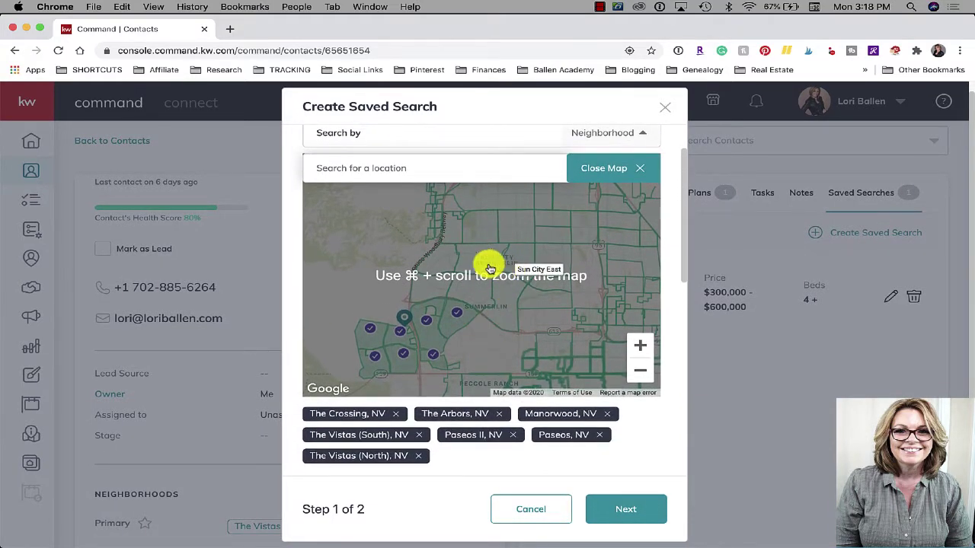
pyautogui.click(480, 265)
pyautogui.click(474, 287)
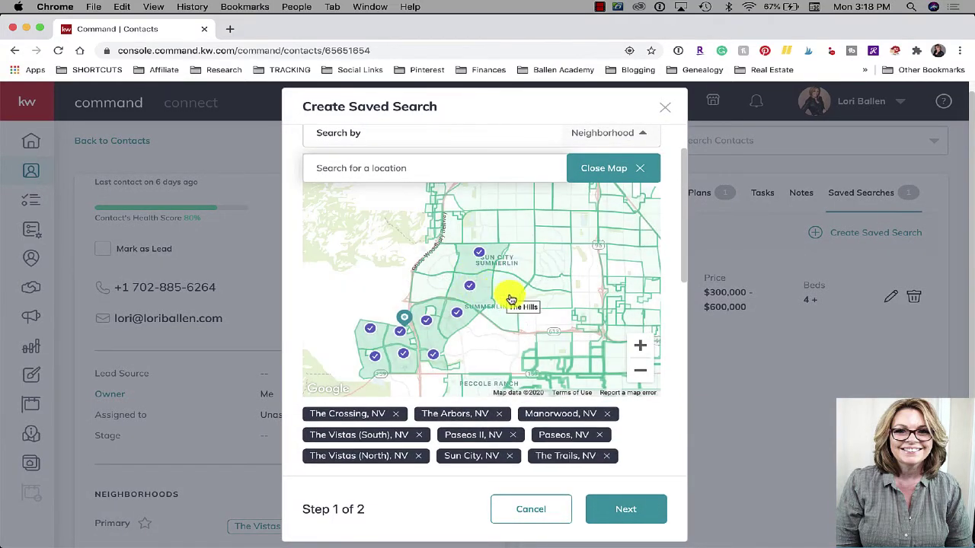
pyautogui.click(508, 294)
pyautogui.click(518, 255)
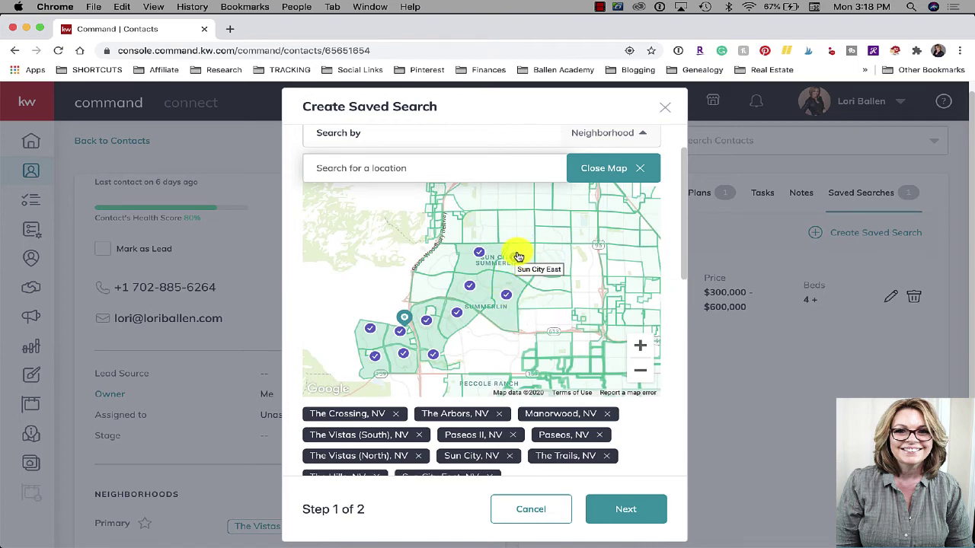
pyautogui.click(443, 259)
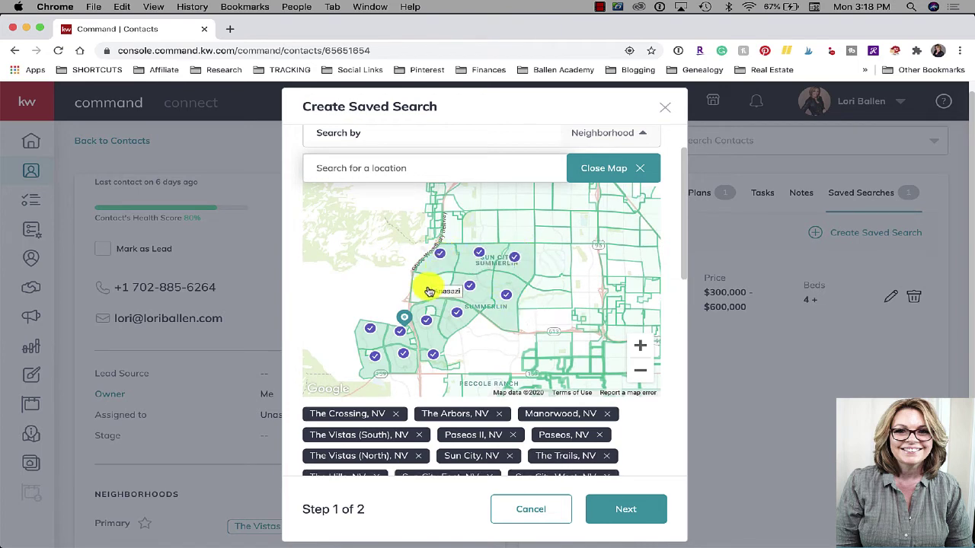
pyautogui.click(414, 286)
pyautogui.scroll(-2, 414, 287)
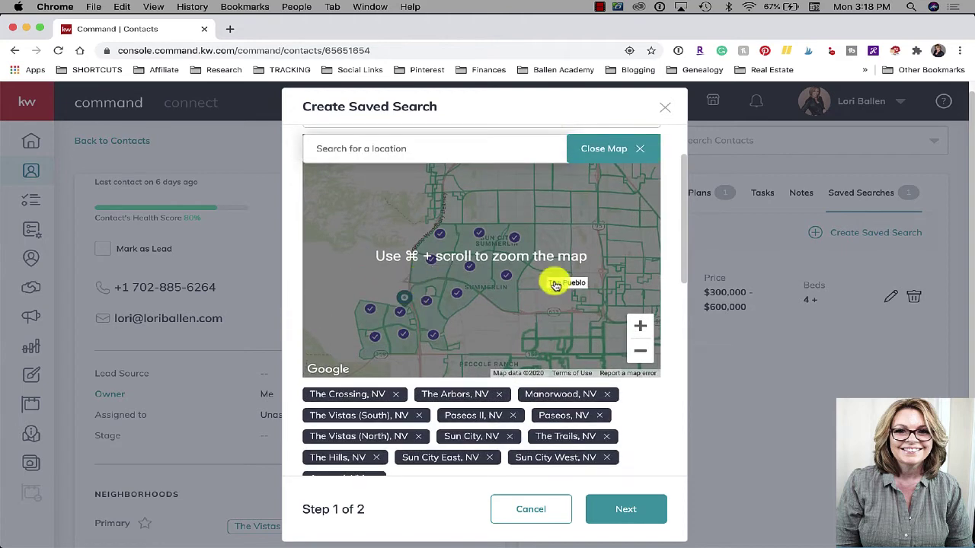
# Step: Add The Pueblo, South Shores, The Willows (East) and Gardens Park to the neighborhoods
pyautogui.click(536, 284)
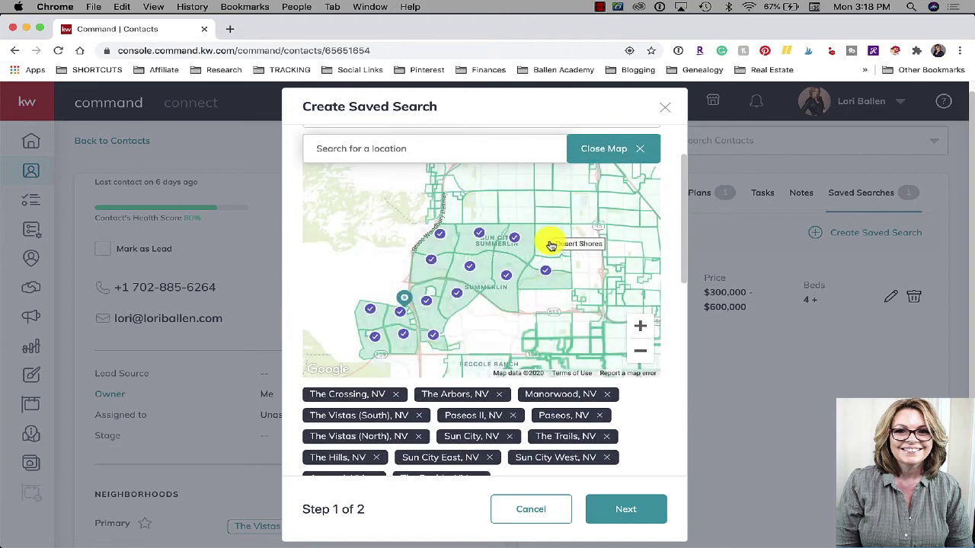
pyautogui.click(549, 262)
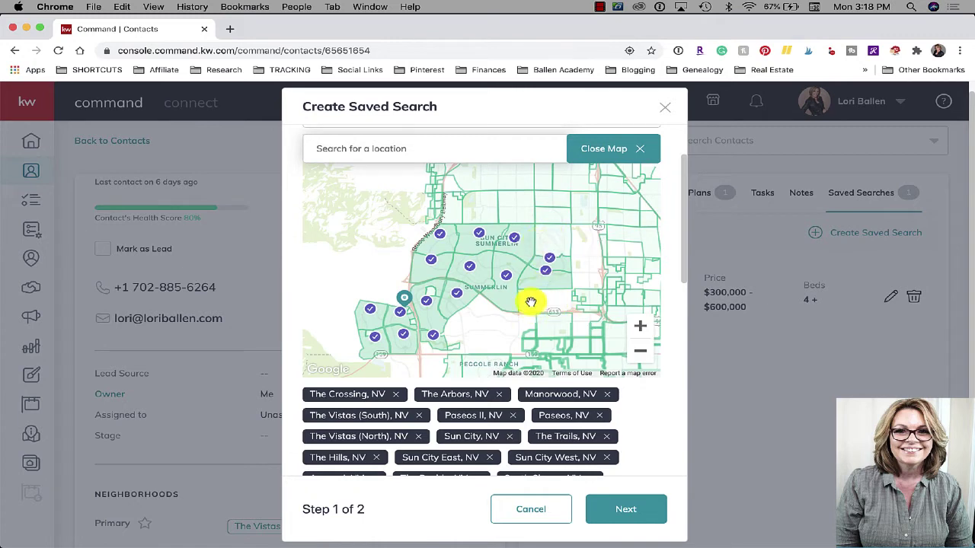
pyautogui.scroll(-3, 495, 303)
pyautogui.scroll(3, 490, 295)
pyautogui.moveTo(490, 294); pyautogui.dragTo(490, 213)
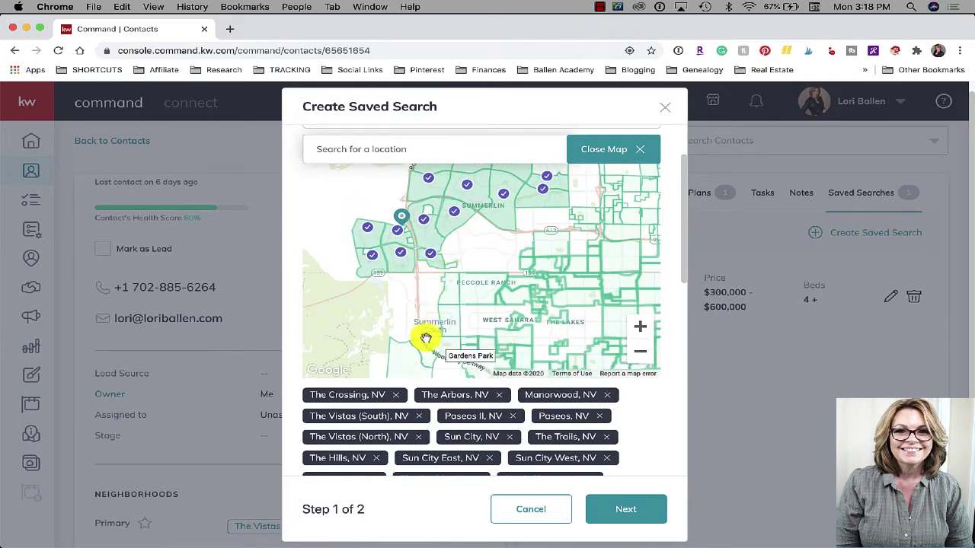
pyautogui.scroll(-3, 426, 326)
pyautogui.scroll(3, 426, 326)
pyautogui.moveTo(429, 326); pyautogui.dragTo(435, 257)
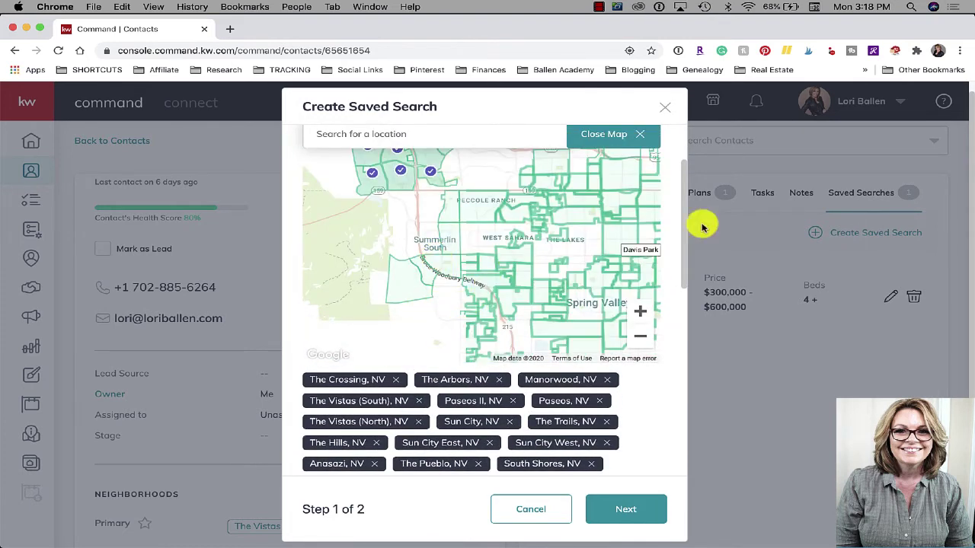
pyautogui.moveTo(488, 175); pyautogui.dragTo(462, 262)
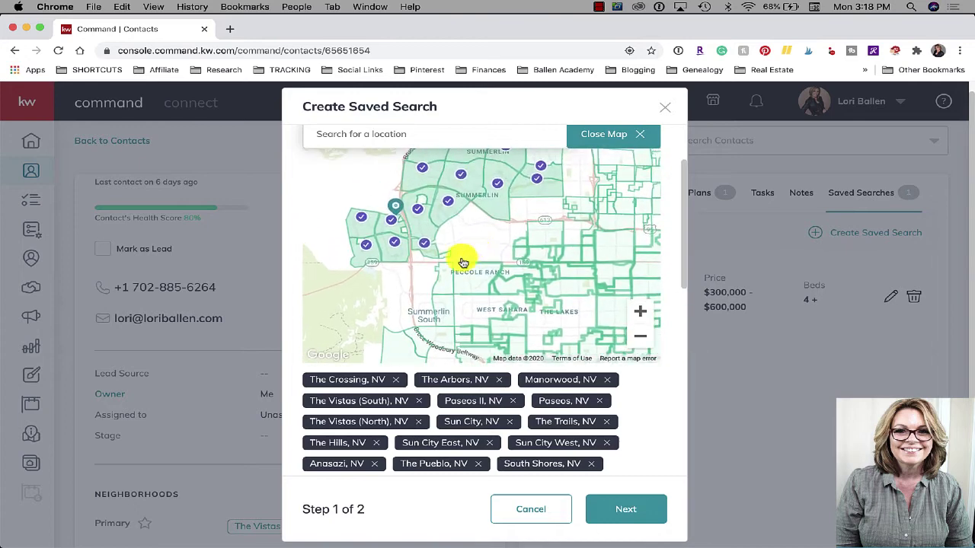
pyautogui.click(439, 308)
pyautogui.scroll(-2, 445, 279)
pyautogui.click(429, 321)
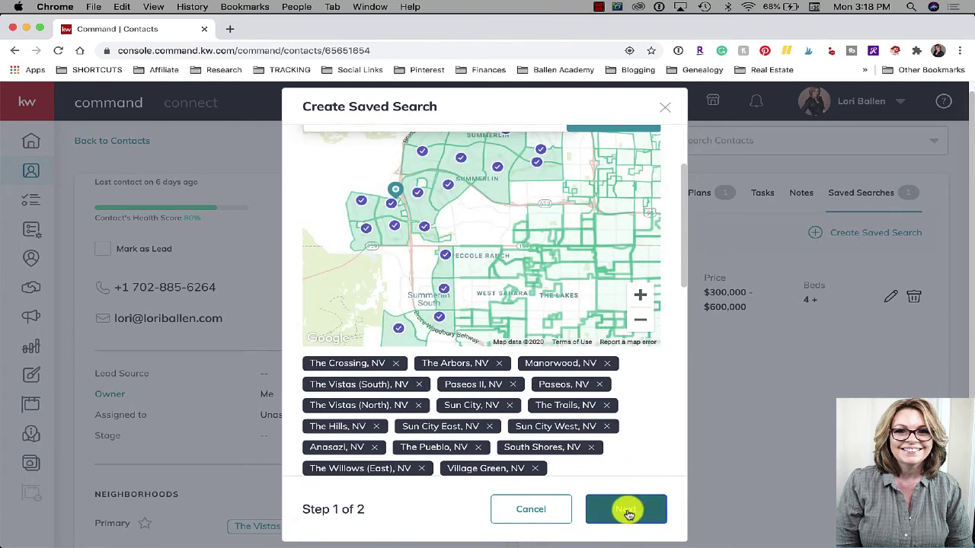
# Step: Advance to step 2 of 2 and title the saved search 'Summerlin Homes'
pyautogui.click(629, 510)
pyautogui.click(379, 245)
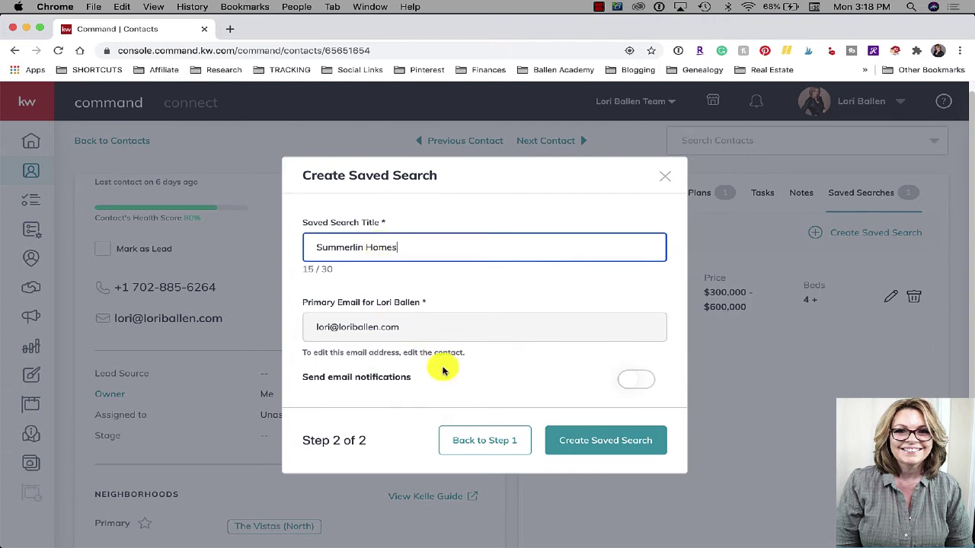
pyautogui.scroll(-1, 444, 373)
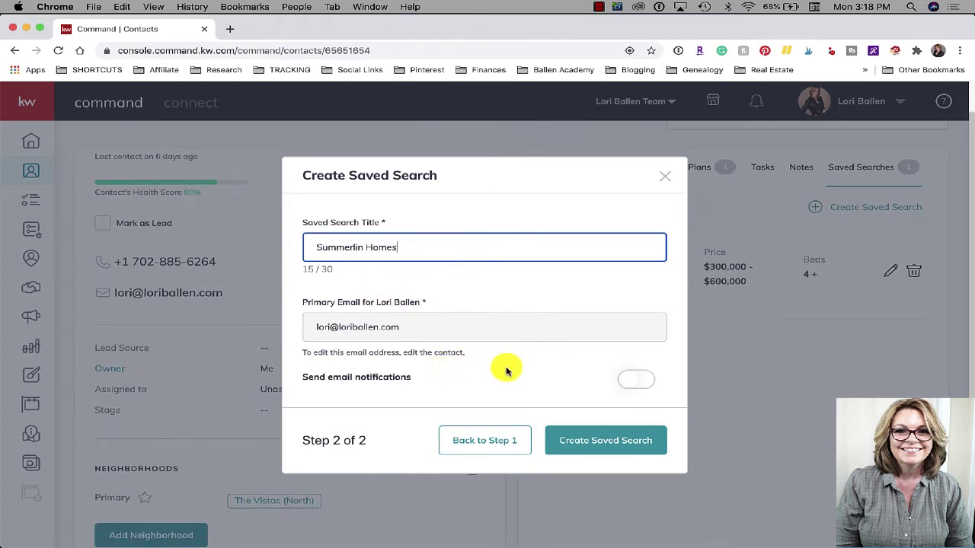
pyautogui.scroll(-1, 505, 370)
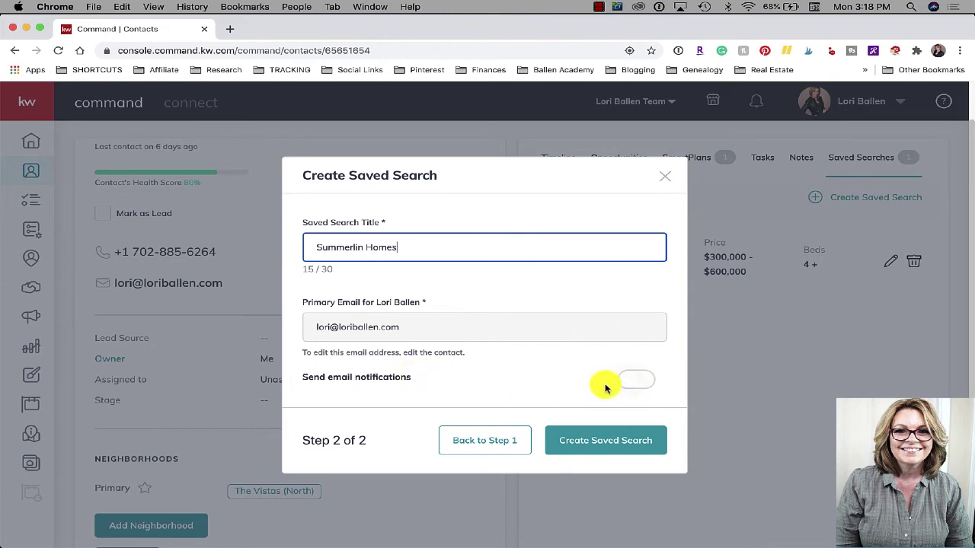
# Step: Turn on Instant email notifications and create the Summerlin Homes saved search
pyautogui.click(645, 384)
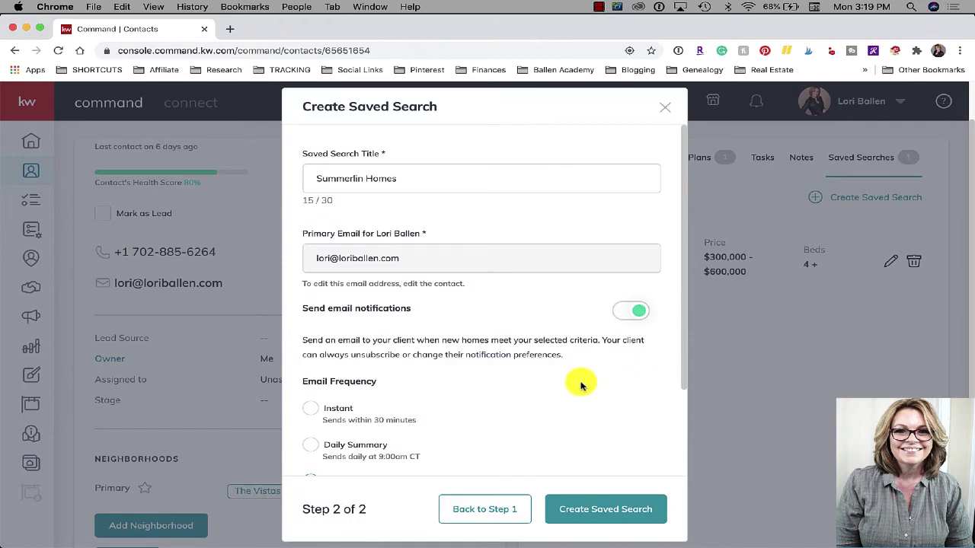
pyautogui.scroll(-2, 552, 383)
pyautogui.scroll(-2, 553, 384)
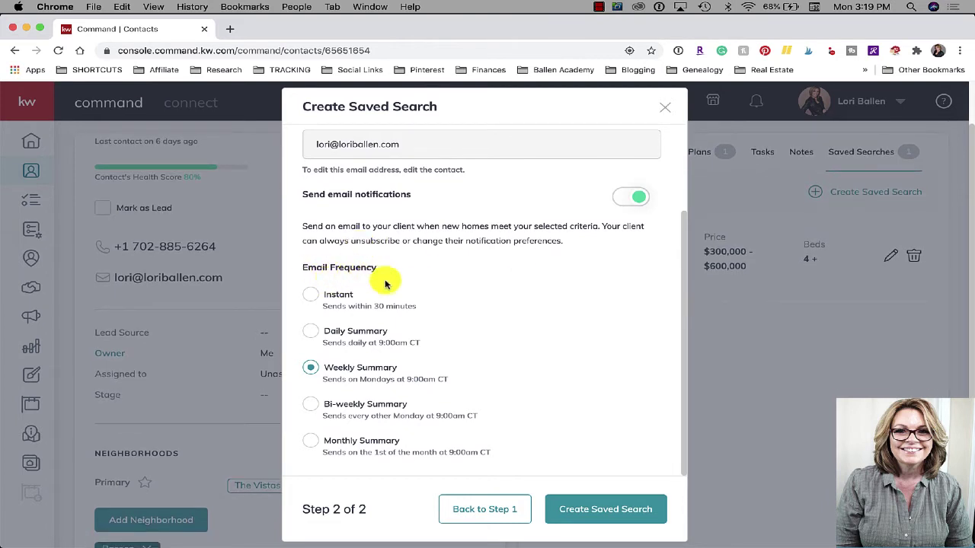
pyautogui.click(317, 299)
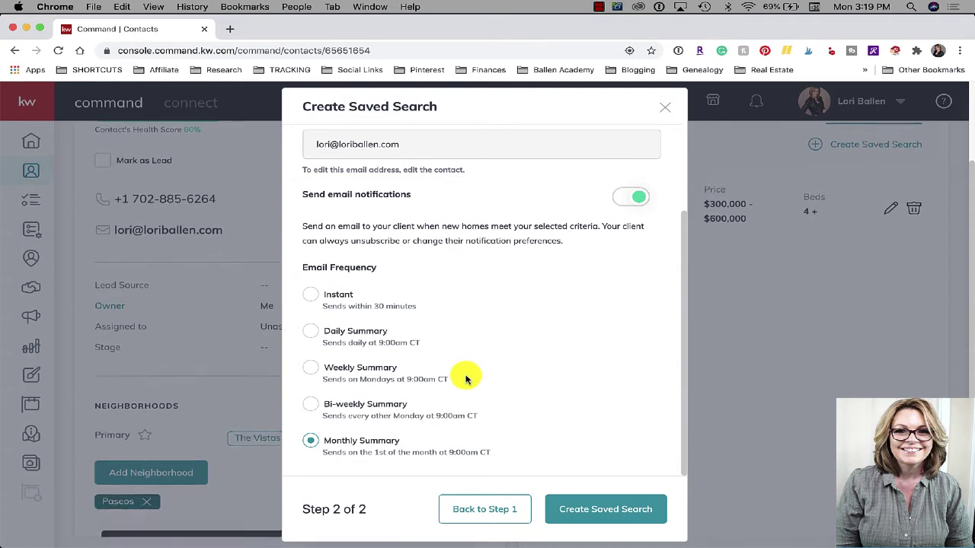
pyautogui.scroll(-1, 466, 379)
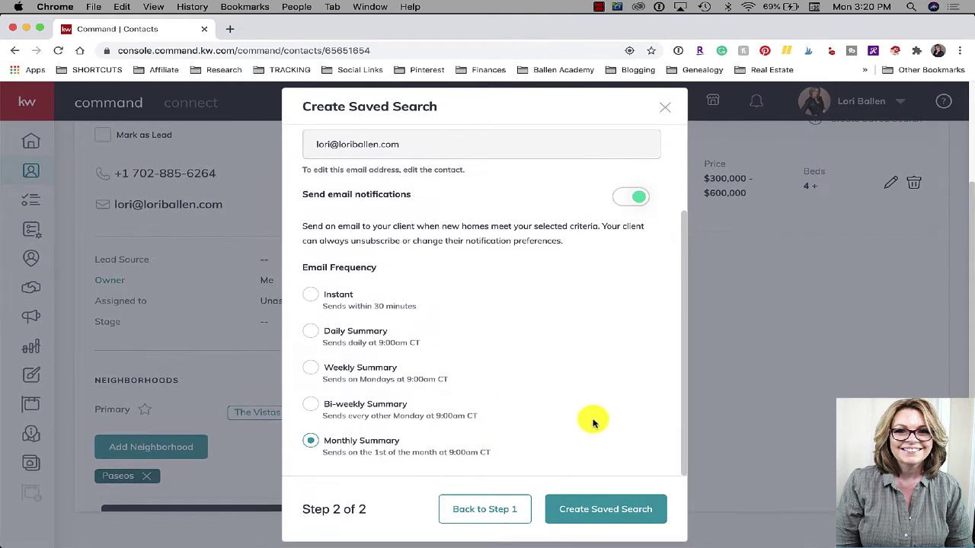
pyautogui.click(599, 511)
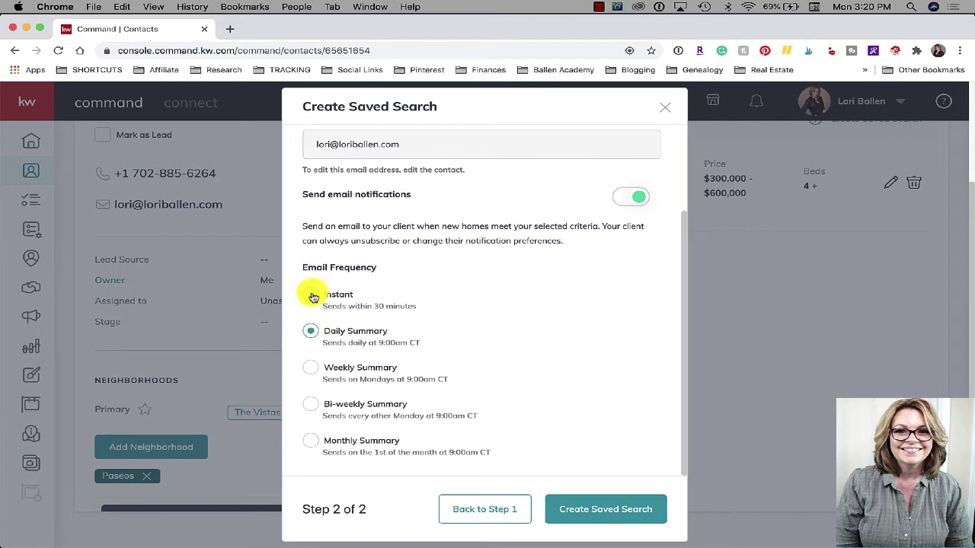
pyautogui.click(311, 294)
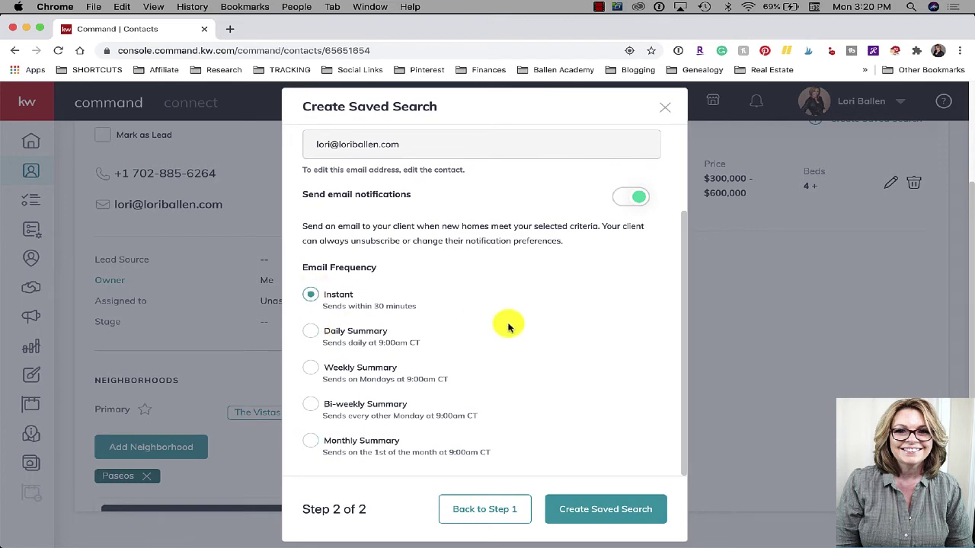
pyautogui.click(616, 507)
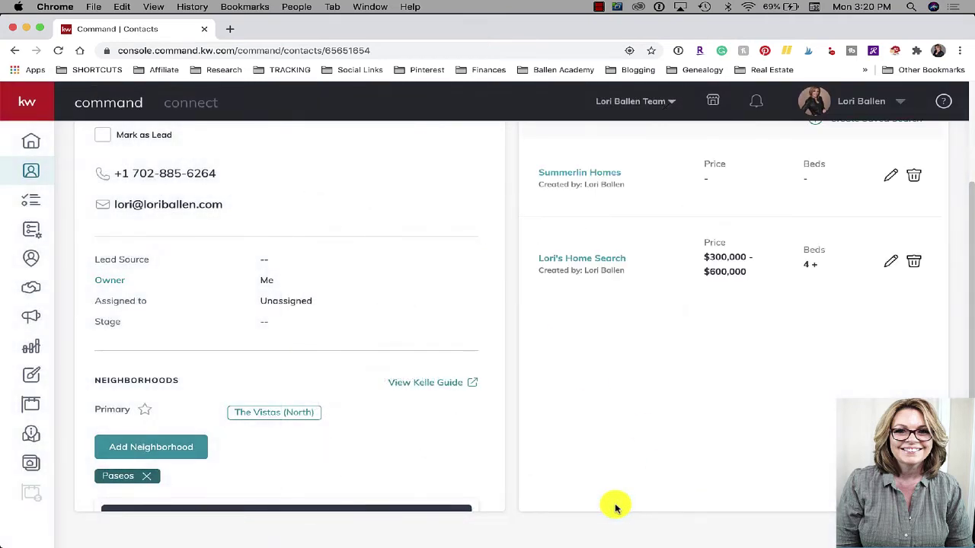
# Step: Scroll up to see Summerlin Homes listed beside the $300,000–$600,000, 4+ beds search
pyautogui.scroll(2, 709, 405)
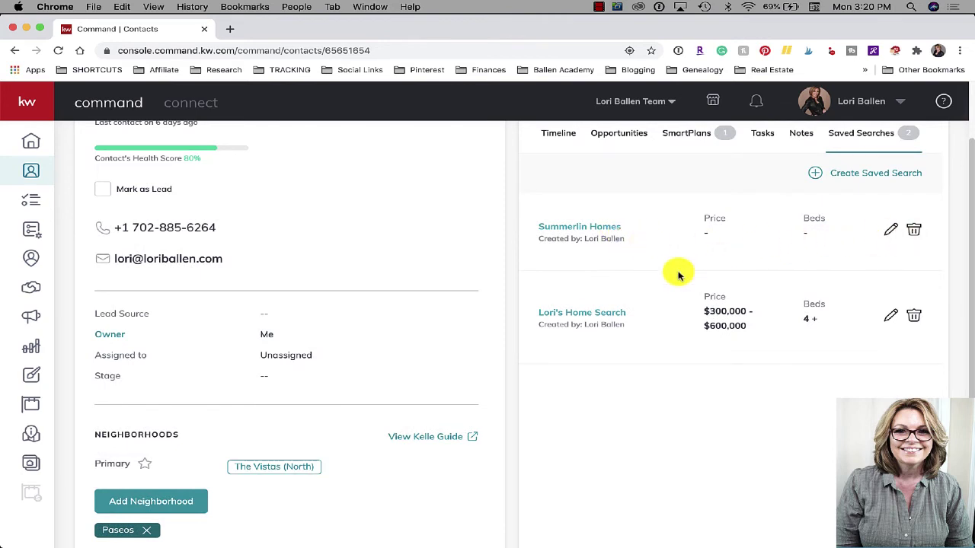
pyautogui.scroll(1, 680, 275)
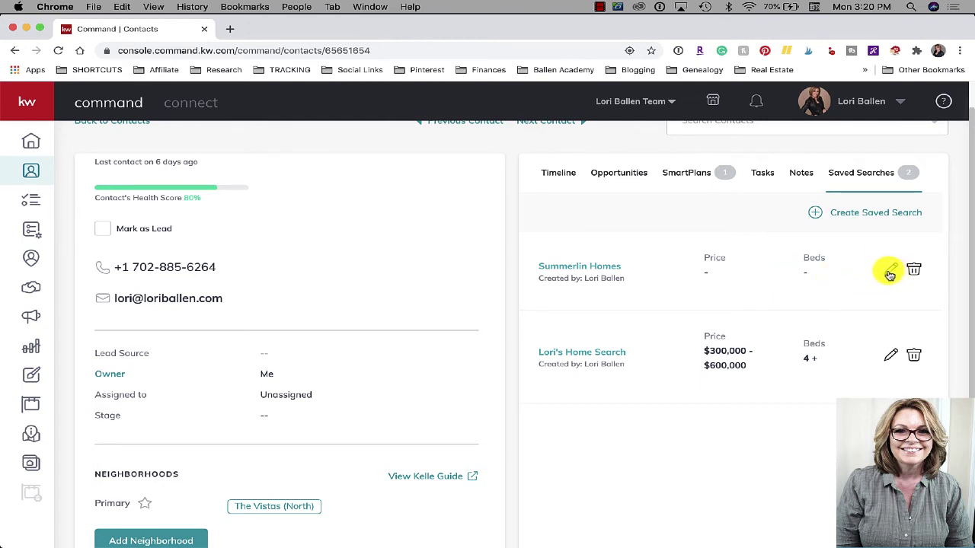
# Step: Edit Summerlin Homes to a $300,000–$600,000 price range with the keyword 'pool'
pyautogui.click(890, 272)
pyautogui.scroll(-5, 616, 252)
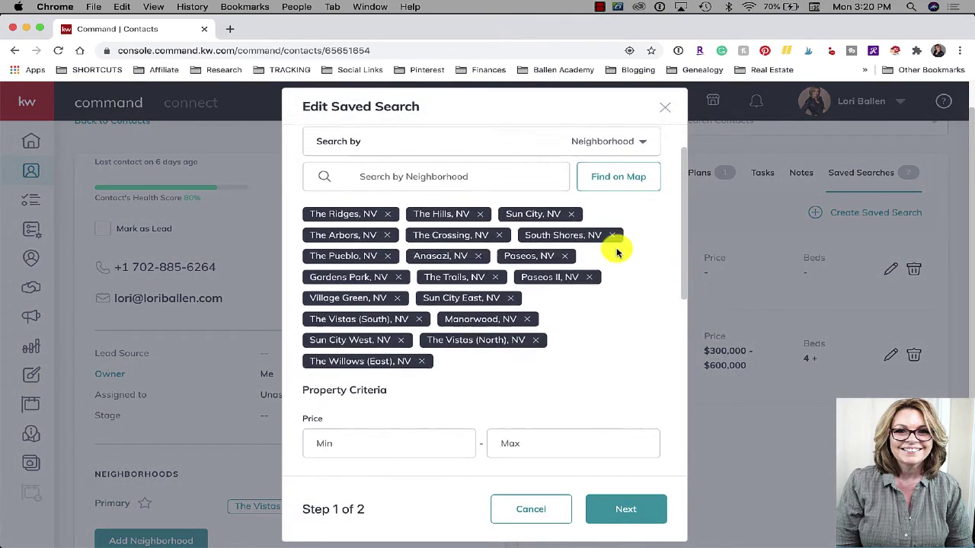
pyautogui.scroll(-2, 615, 251)
pyautogui.scroll(10, 615, 251)
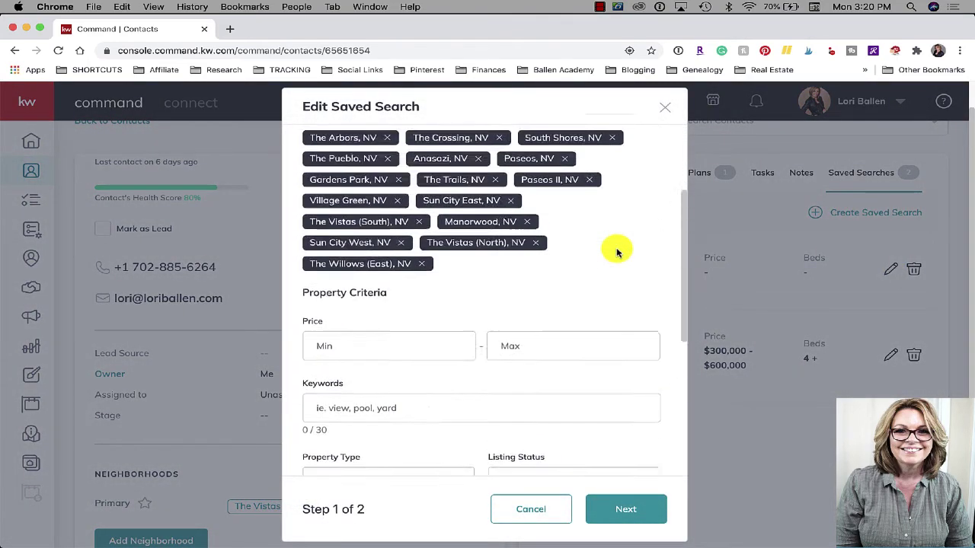
pyautogui.scroll(-5, 615, 251)
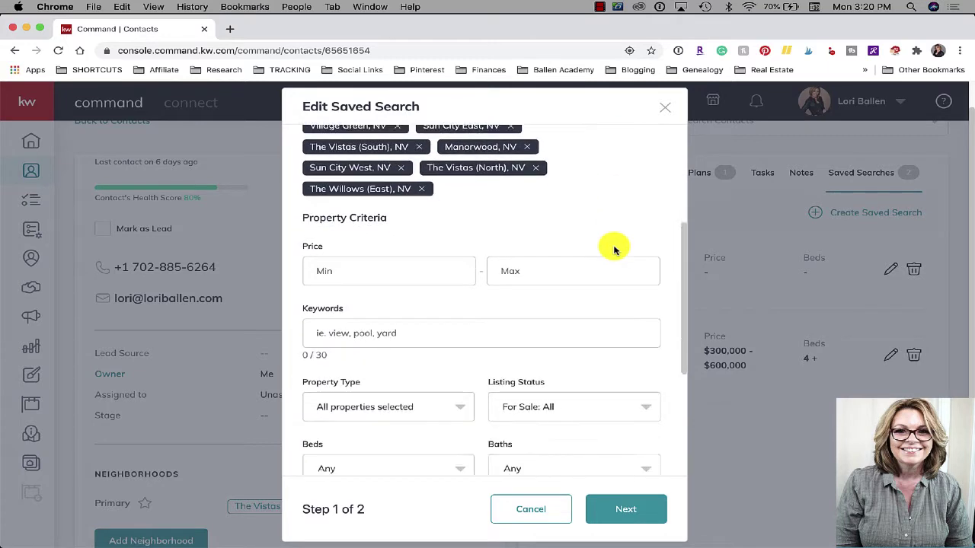
pyautogui.scroll(-1, 616, 251)
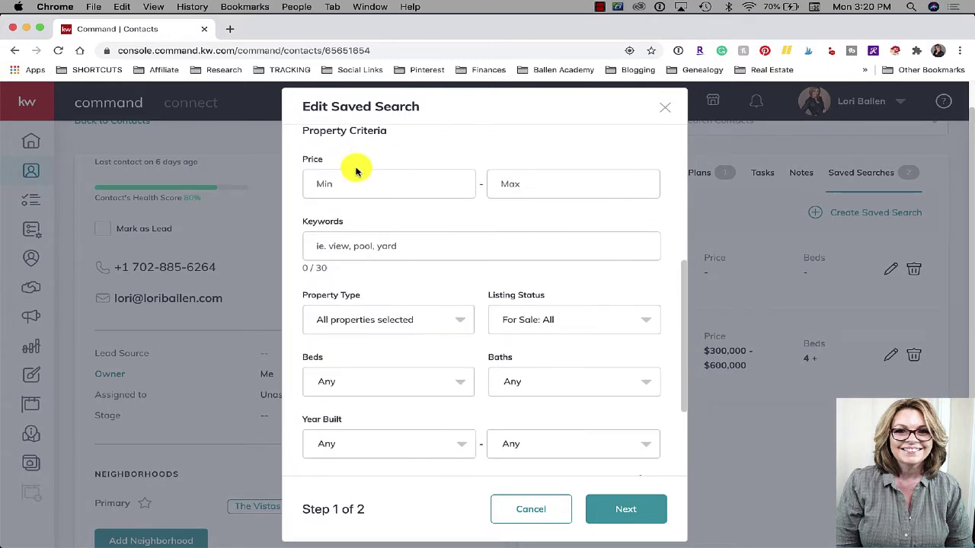
pyautogui.click(536, 187)
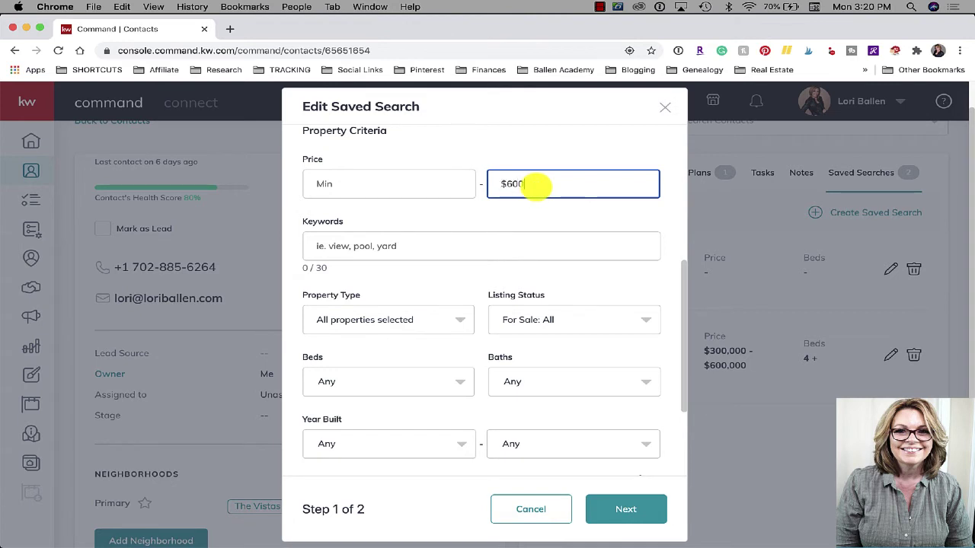
pyautogui.write('6000000')
pyautogui.click(396, 182)
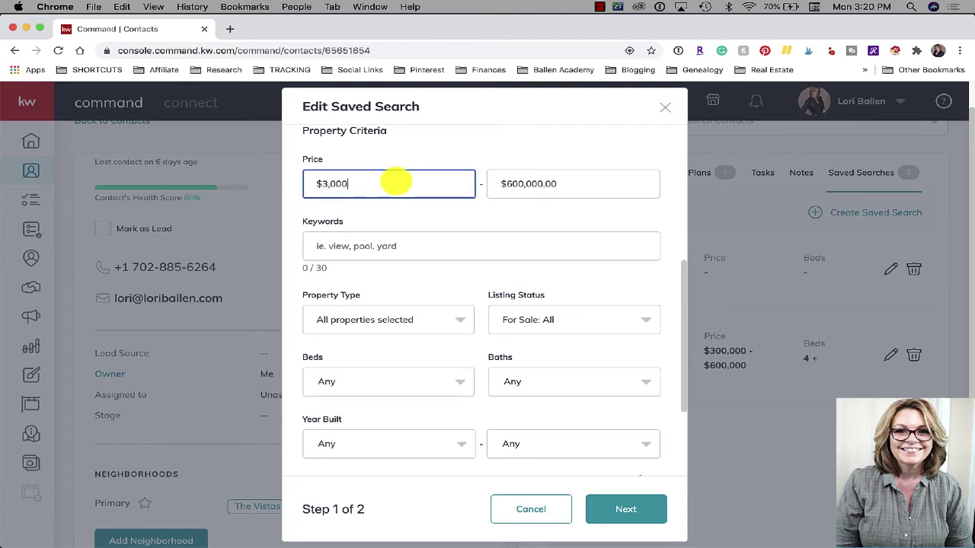
pyautogui.click(373, 247)
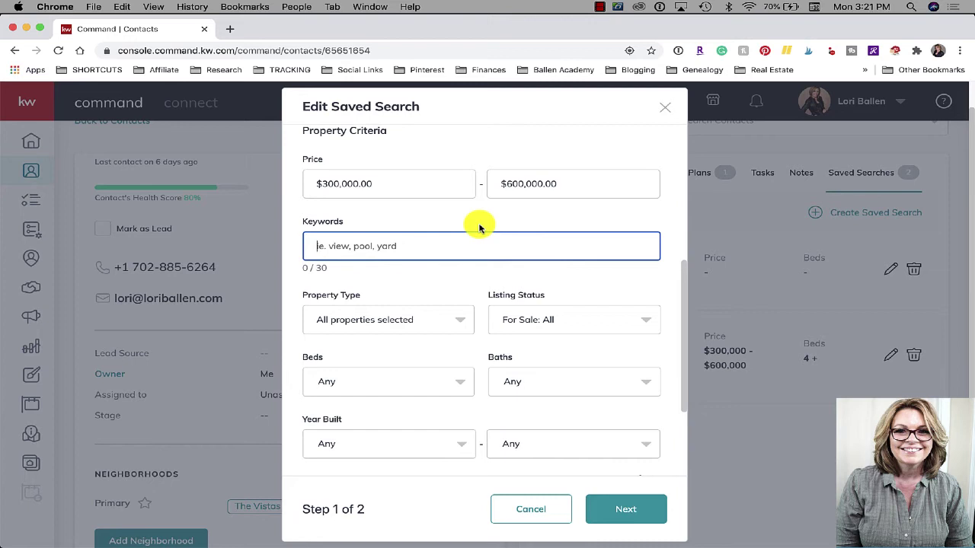
pyautogui.write('pool')
# Step: Exclude Lots / Land, Multi-Family and Apartments from the property types
pyautogui.scroll(-3, 478, 224)
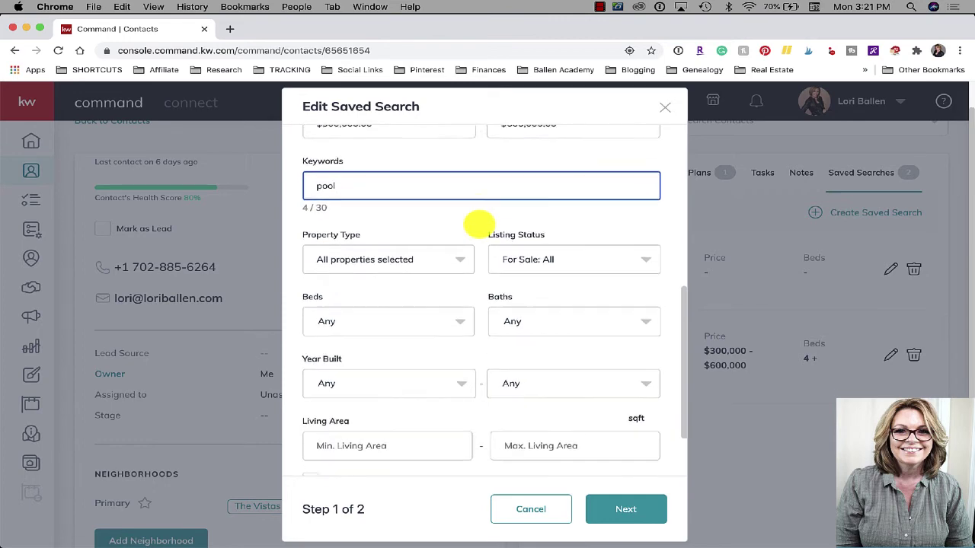
pyautogui.click(361, 206)
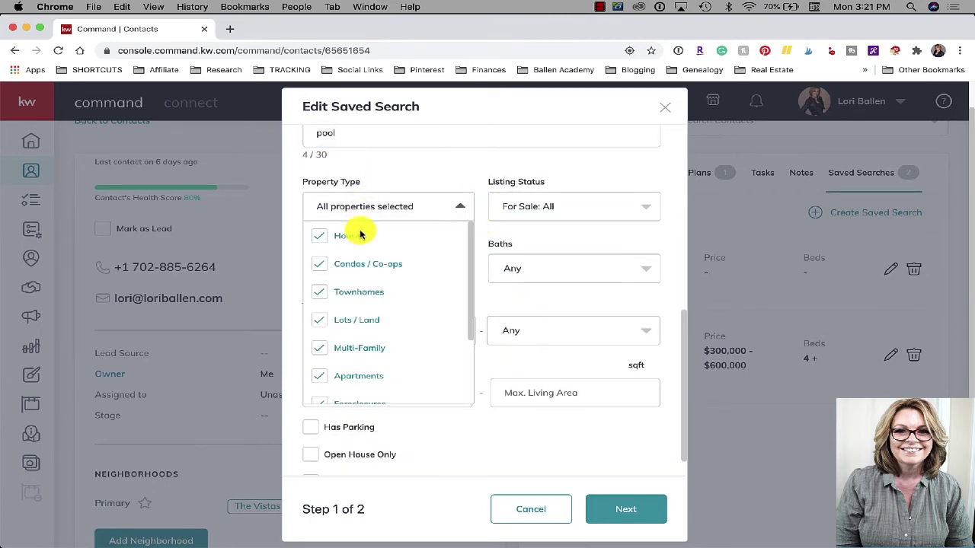
pyautogui.click(320, 291)
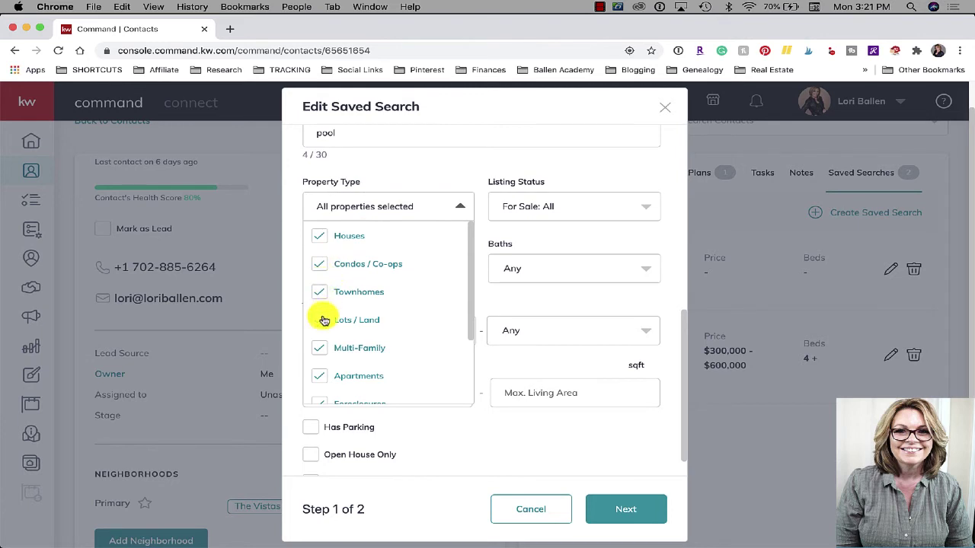
pyautogui.click(320, 319)
pyautogui.click(320, 348)
pyautogui.click(321, 375)
# Step: Also exclude Foreclosures, Short Sale, New Construction, Other and Condos / Co-ops, leaving Houses and Townhomes
pyautogui.scroll(-2, 322, 374)
pyautogui.click(320, 357)
pyautogui.scroll(-2, 320, 358)
pyautogui.click(319, 335)
pyautogui.click(320, 363)
pyautogui.click(321, 363)
pyautogui.click(322, 364)
pyautogui.click(321, 390)
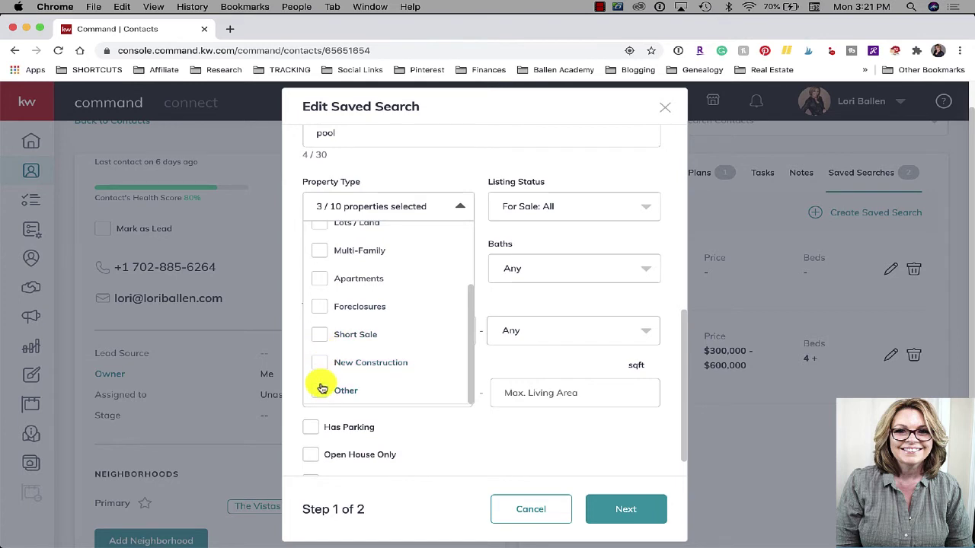
pyautogui.scroll(3, 331, 327)
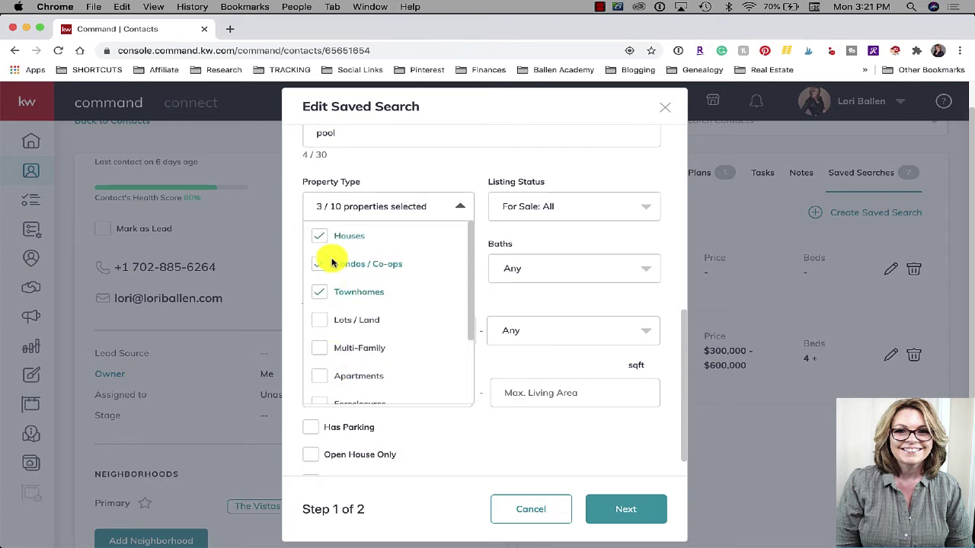
pyautogui.click(323, 264)
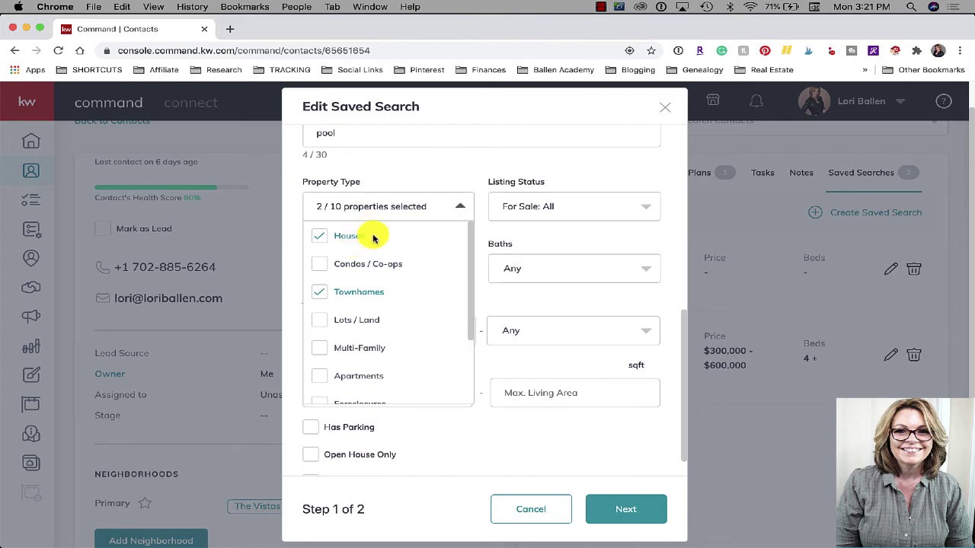
# Step: Limit listing status to Active and Coming Soon by excluding Pending
pyautogui.scroll(-1, 403, 266)
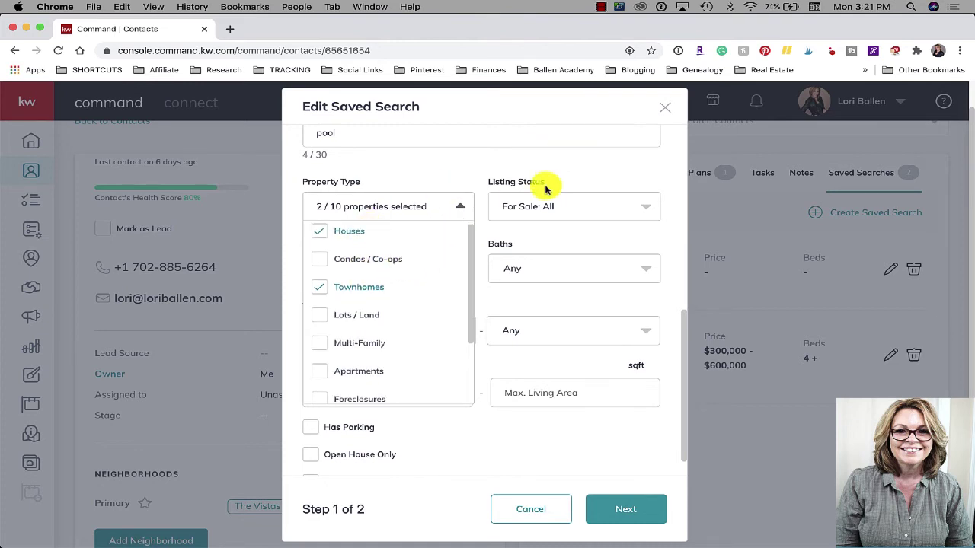
pyautogui.click(567, 202)
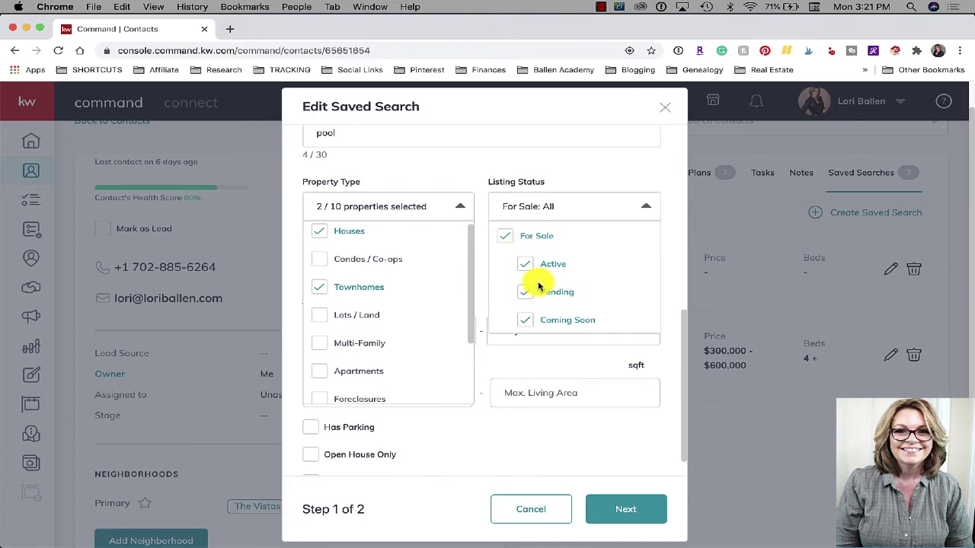
pyautogui.scroll(-2, 529, 293)
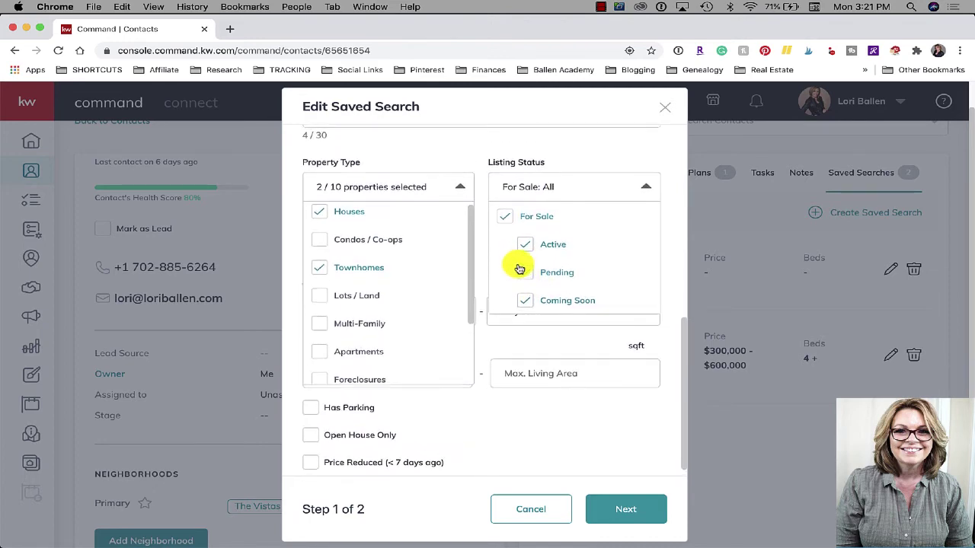
pyautogui.click(524, 270)
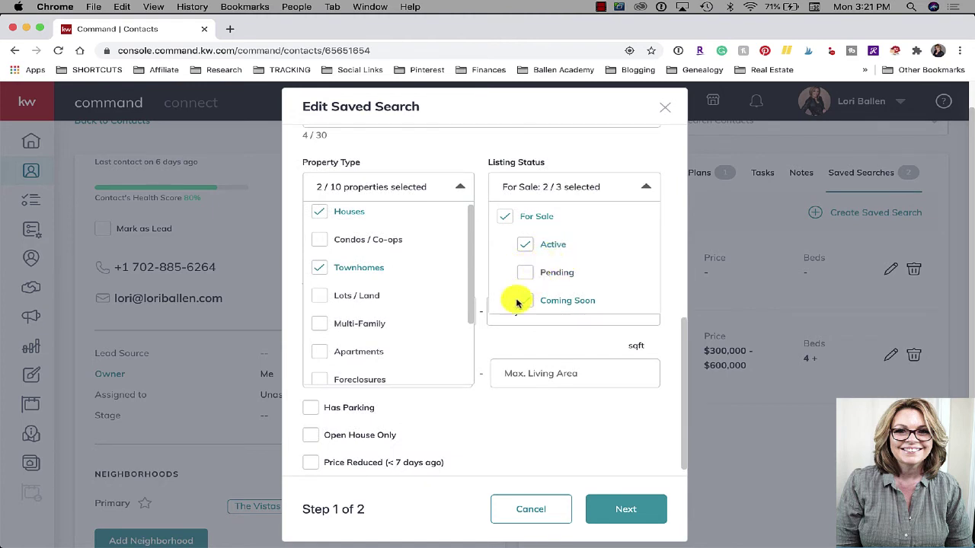
pyautogui.click(645, 187)
# Step: Require at least 2 baths and 3 beds
pyautogui.scroll(-1, 482, 229)
pyautogui.click(530, 238)
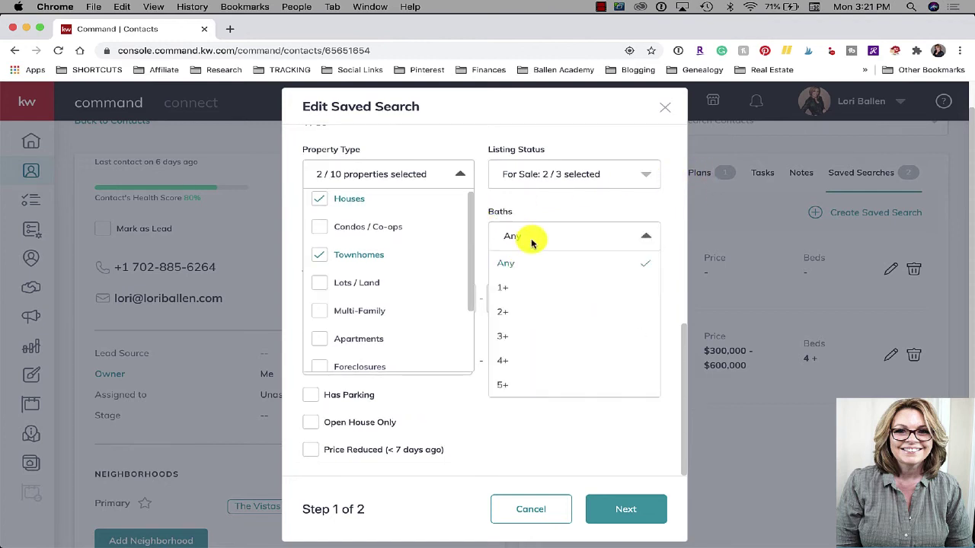
pyautogui.click(513, 310)
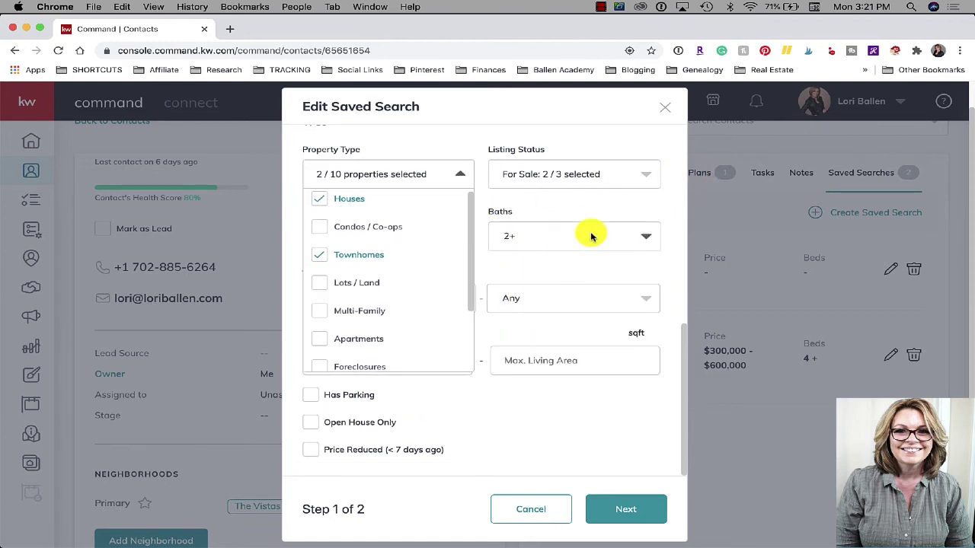
pyautogui.click(548, 304)
pyautogui.click(582, 294)
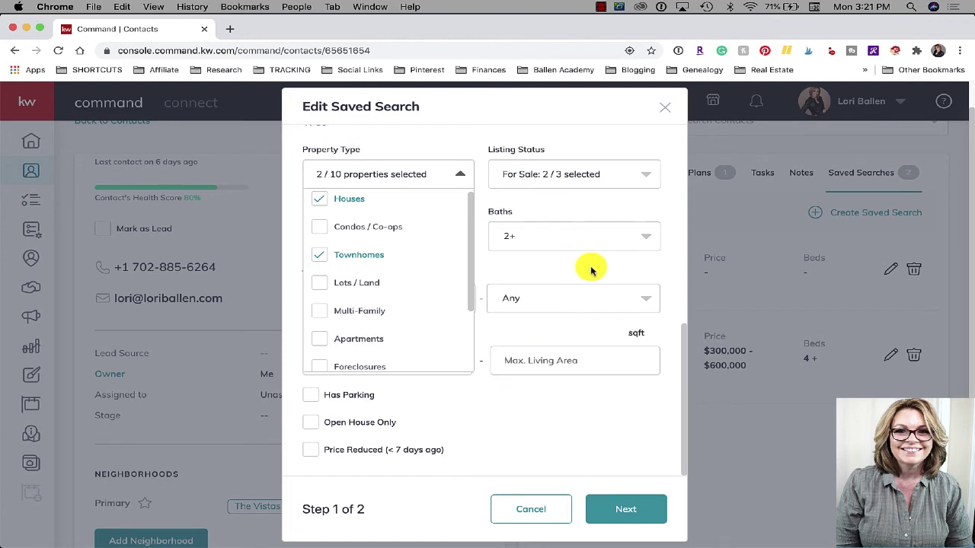
pyautogui.scroll(-1, 579, 274)
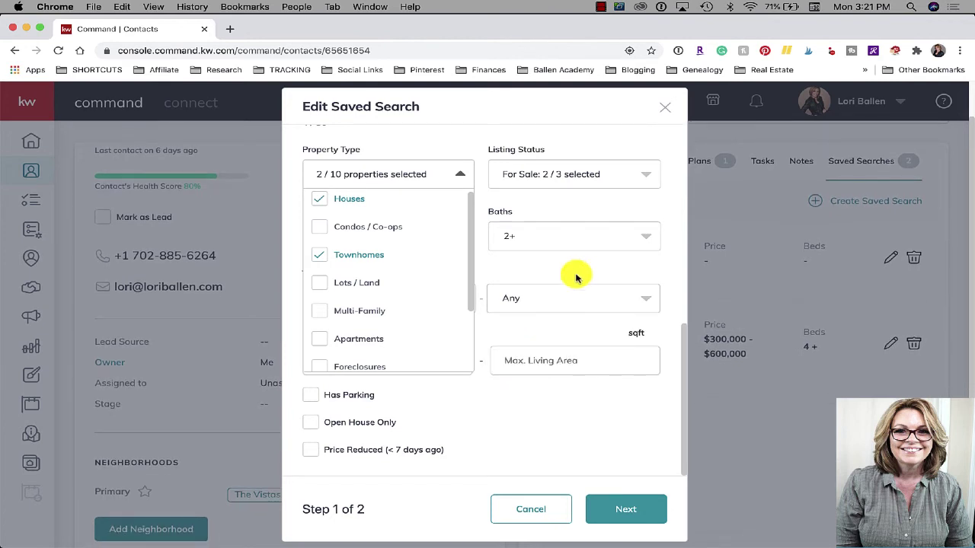
pyautogui.click(457, 174)
pyautogui.click(330, 240)
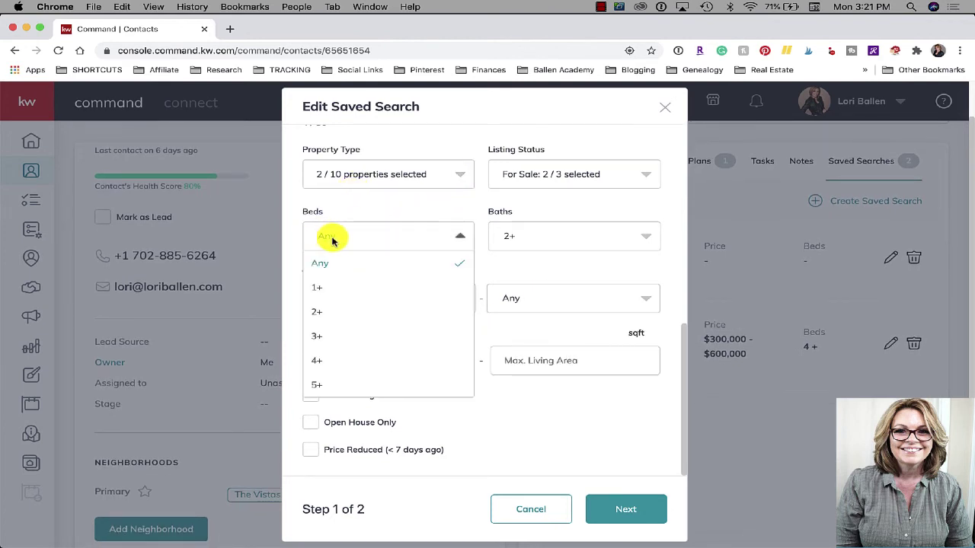
pyautogui.click(329, 337)
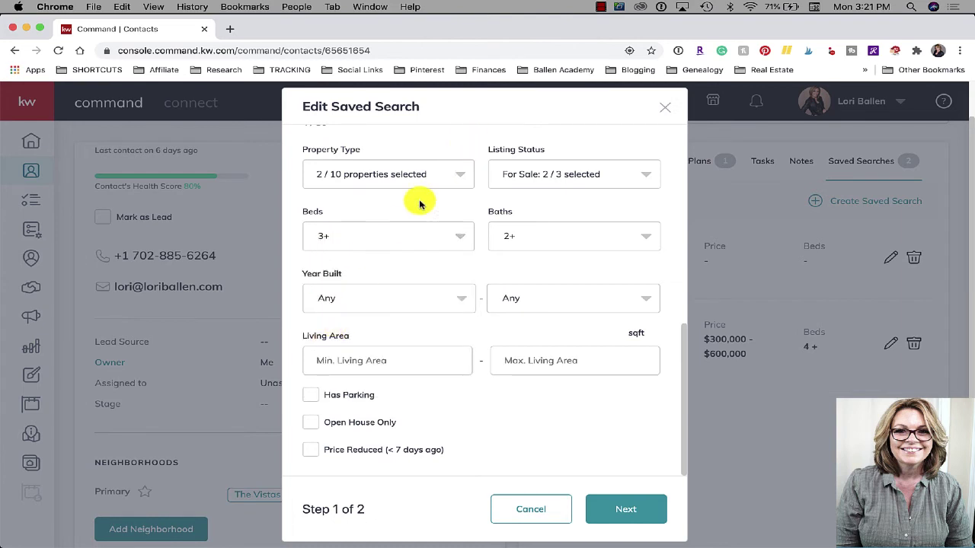
# Step: Set Year Built to range from 2000 to 2020
pyautogui.click(361, 301)
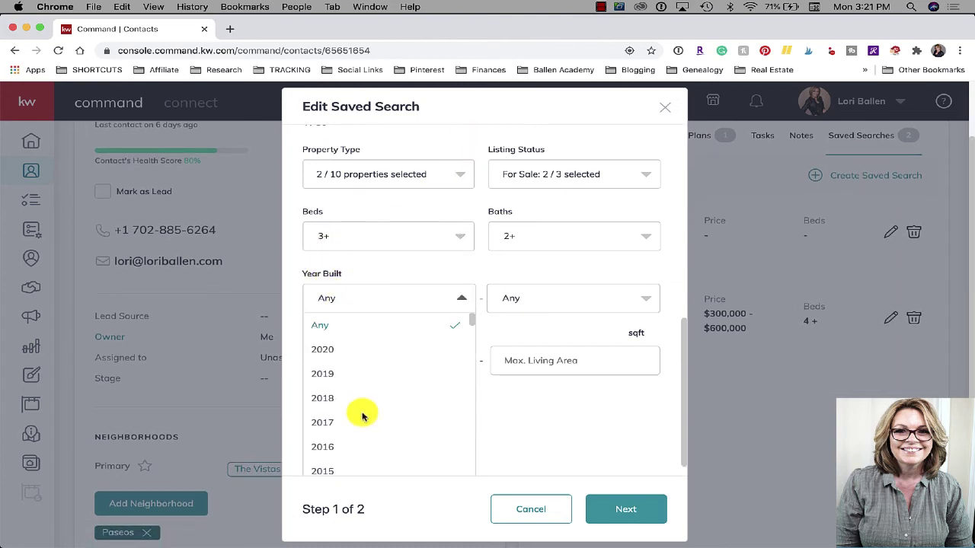
pyautogui.scroll(-8, 363, 415)
pyautogui.scroll(-5, 363, 417)
pyautogui.click(322, 381)
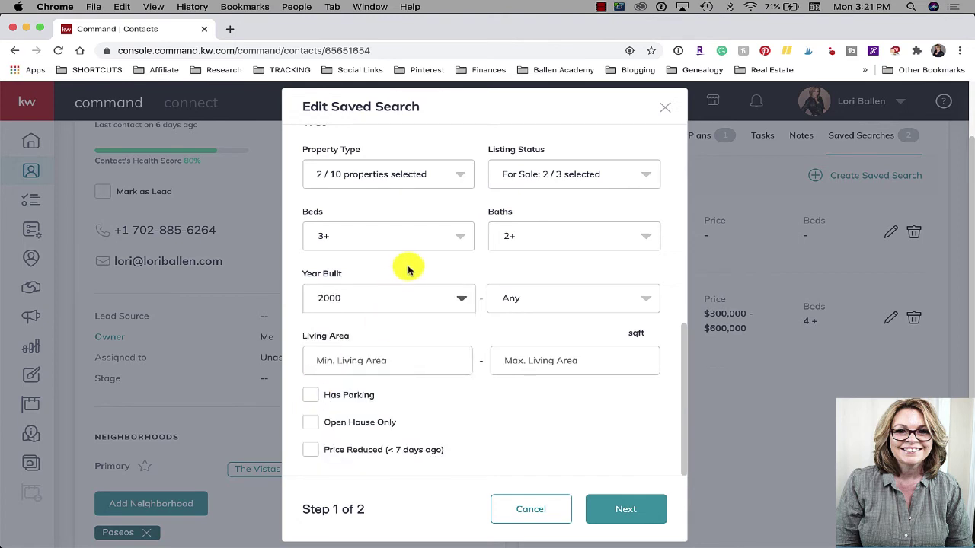
pyautogui.click(538, 298)
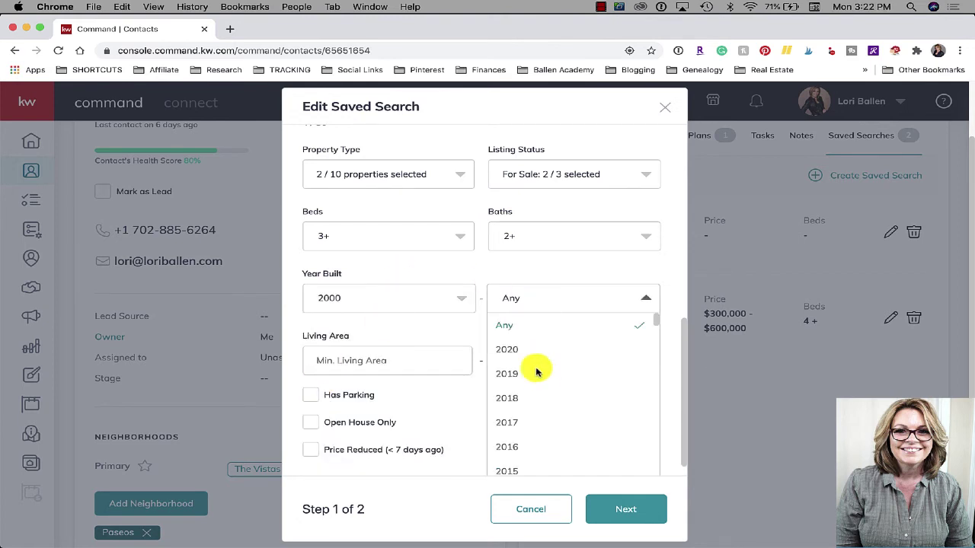
pyautogui.click(418, 272)
pyautogui.click(515, 304)
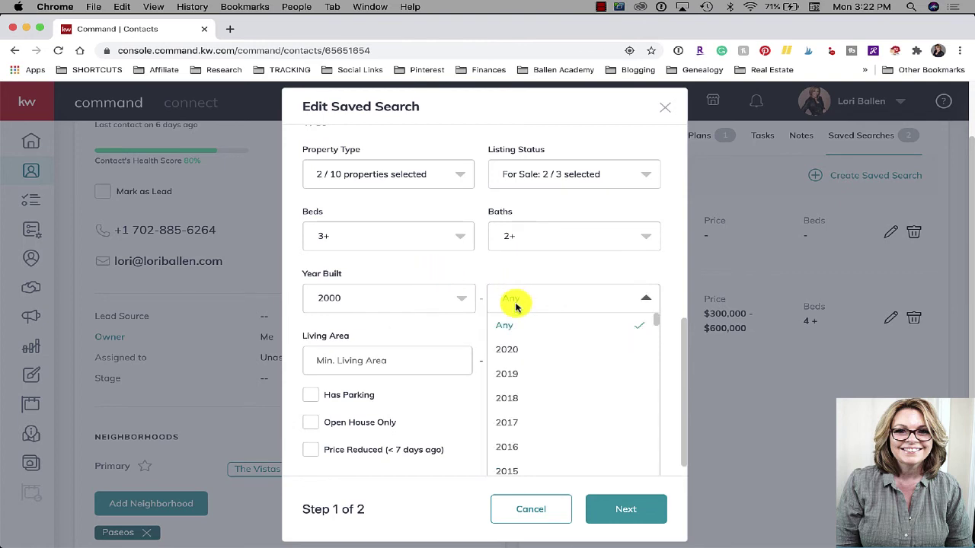
pyautogui.click(518, 352)
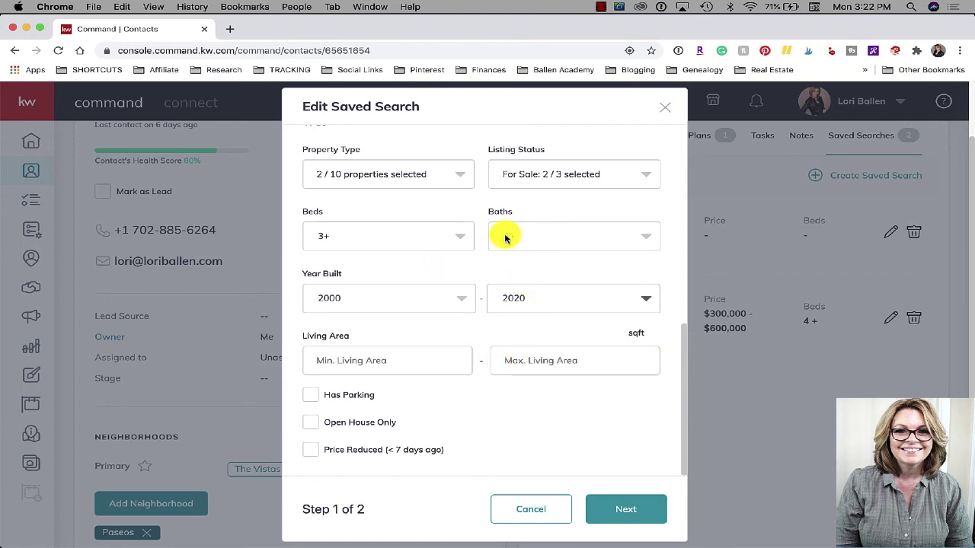
# Step: Set living area to 1,500 minimum and 2,500 maximum sqft
pyautogui.scroll(-1, 505, 236)
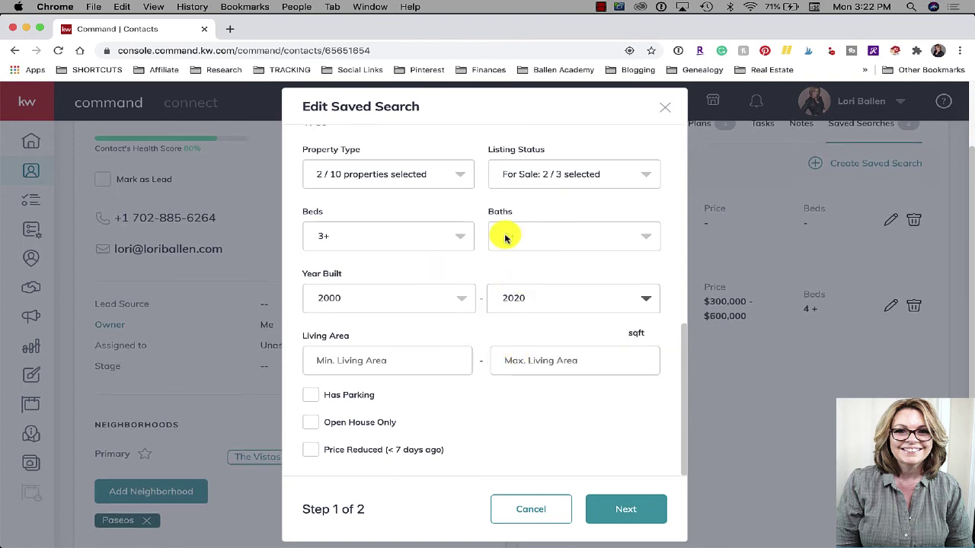
pyautogui.click(374, 358)
pyautogui.write('15')
pyautogui.press('Tab')
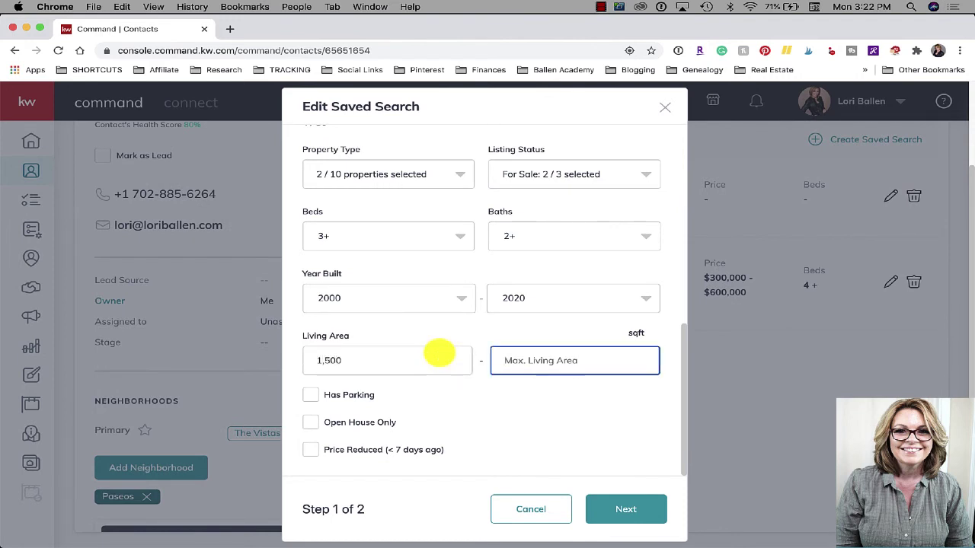
pyautogui.write('2,500')
pyautogui.scroll(-1, 446, 402)
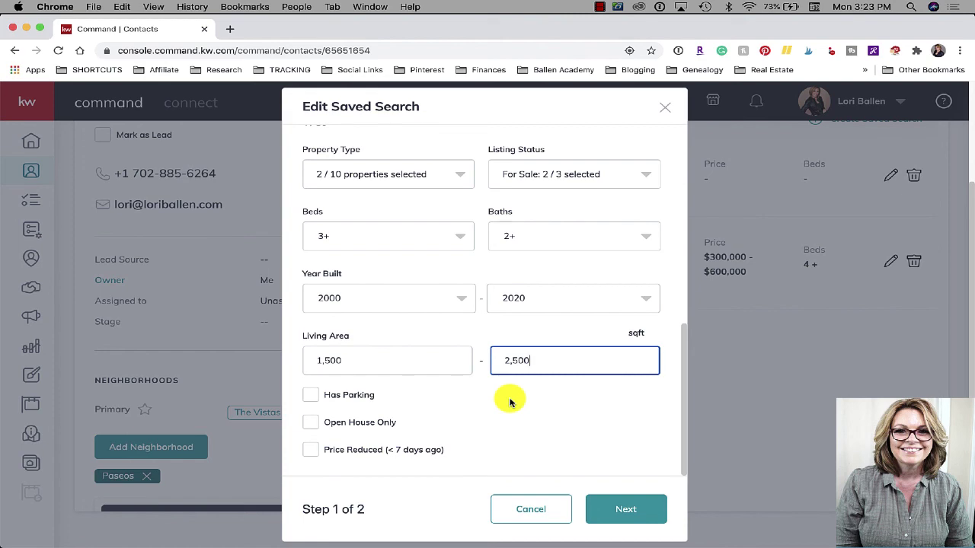
# Step: Commit 'pool' in the Keywords field as a tag, clearing the unsaved-keyword warning
pyautogui.click(618, 520)
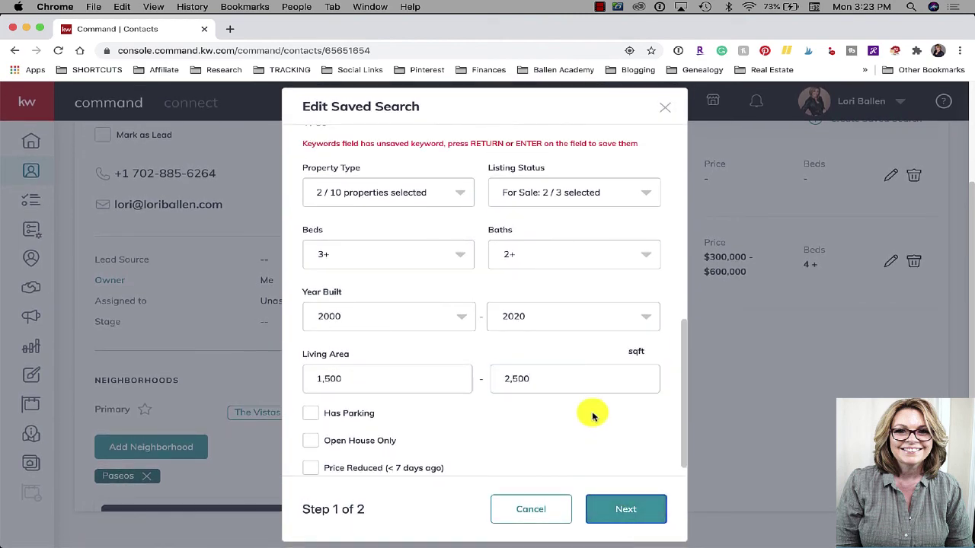
pyautogui.scroll(2, 533, 411)
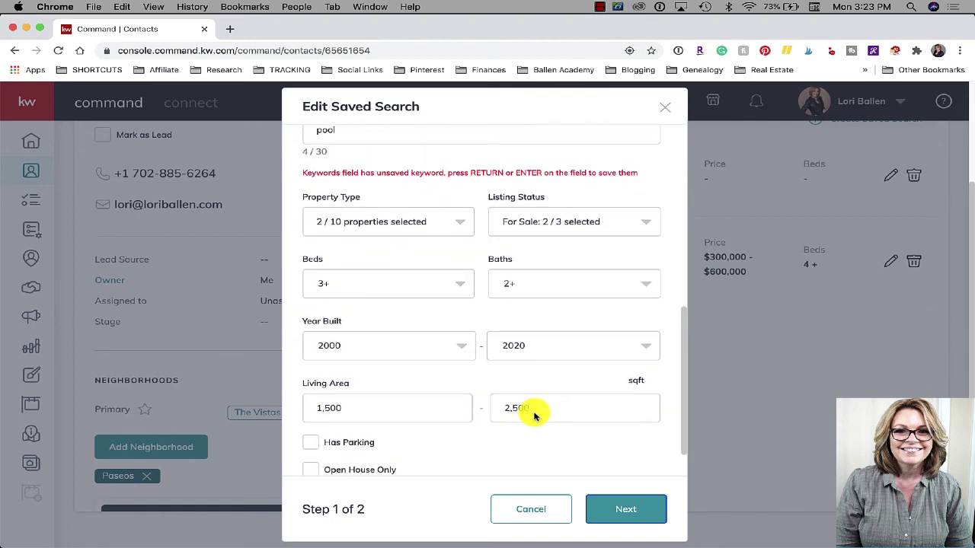
pyautogui.scroll(2, 533, 411)
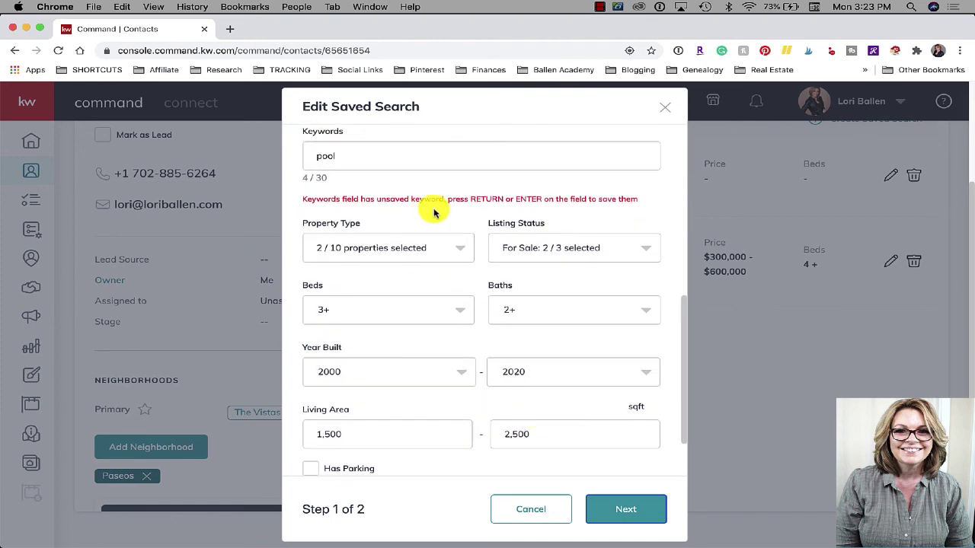
pyautogui.scroll(2, 409, 203)
pyautogui.click(383, 194)
pyautogui.scroll(-4, 383, 196)
pyautogui.scroll(4, 411, 304)
pyautogui.scroll(8, 433, 331)
pyautogui.scroll(-5, 564, 389)
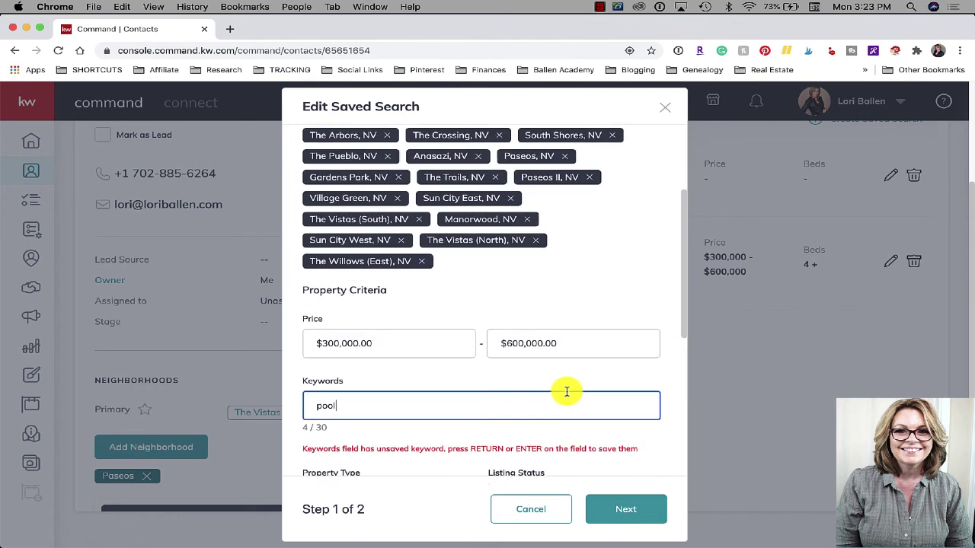
pyautogui.scroll(-4, 566, 391)
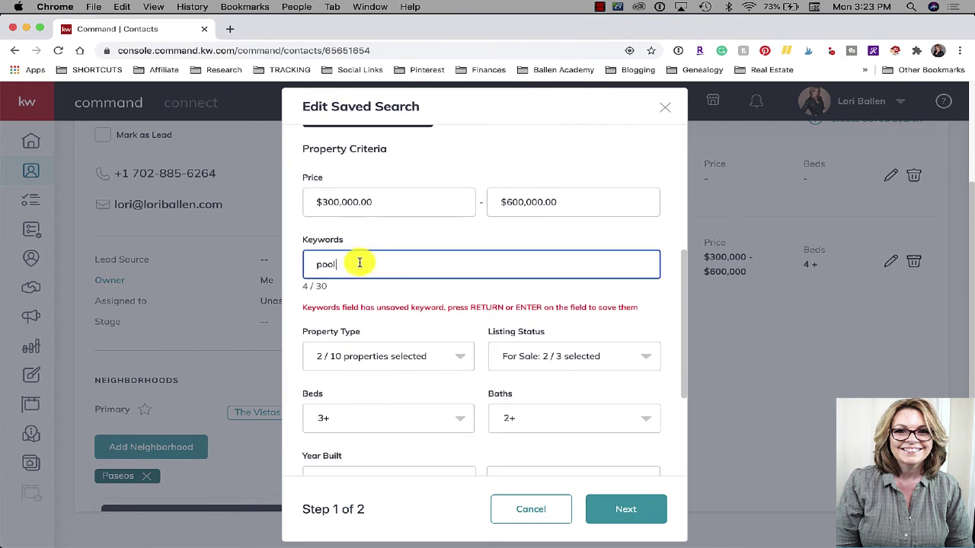
pyautogui.press('Return')
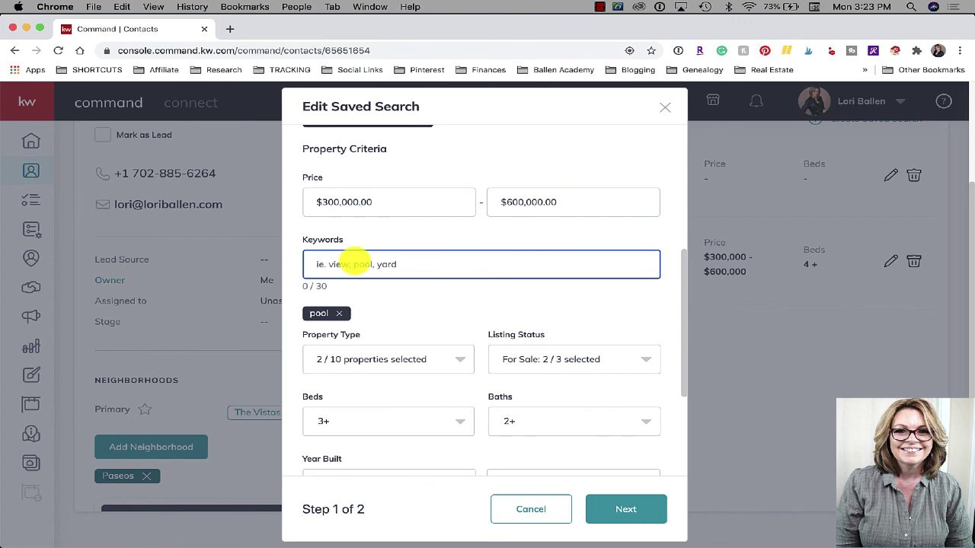
pyautogui.scroll(-5, 355, 259)
pyautogui.scroll(2, 426, 215)
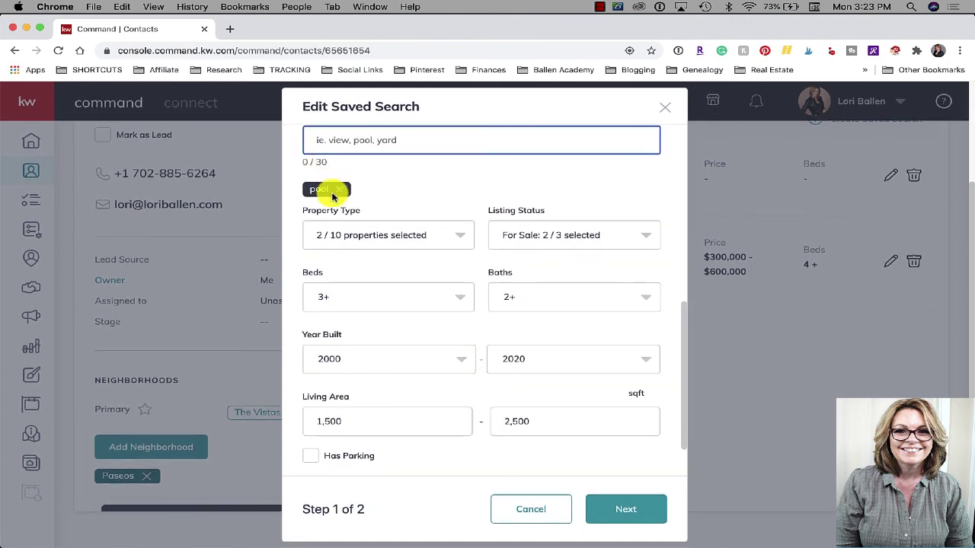
pyautogui.scroll(-2, 644, 370)
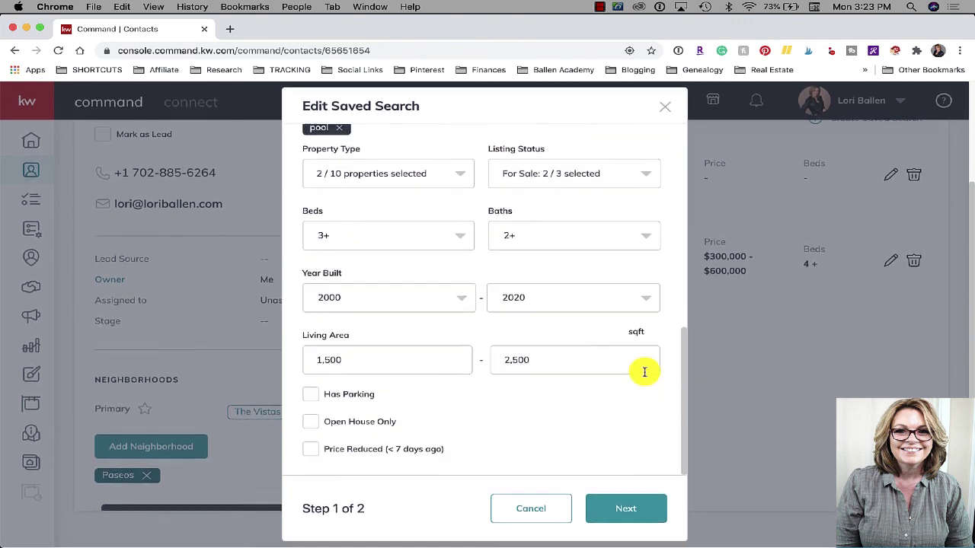
# Step: Continue to step 2, keep instant email notifications, and save the search
pyautogui.click(641, 508)
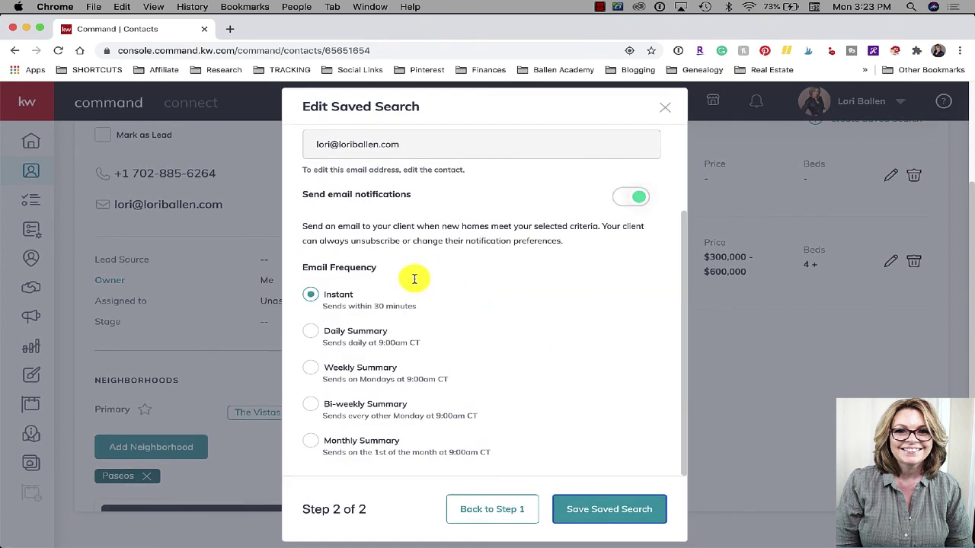
pyautogui.click(592, 509)
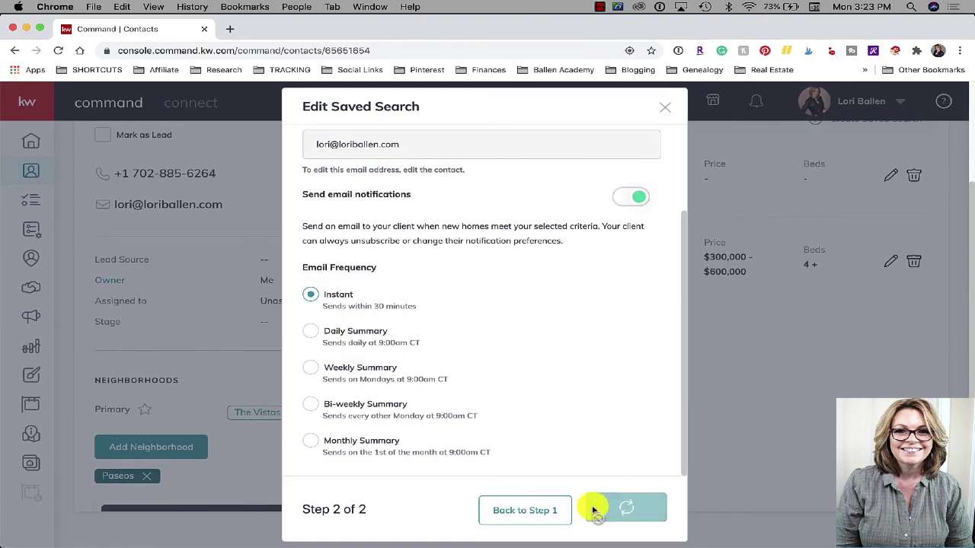